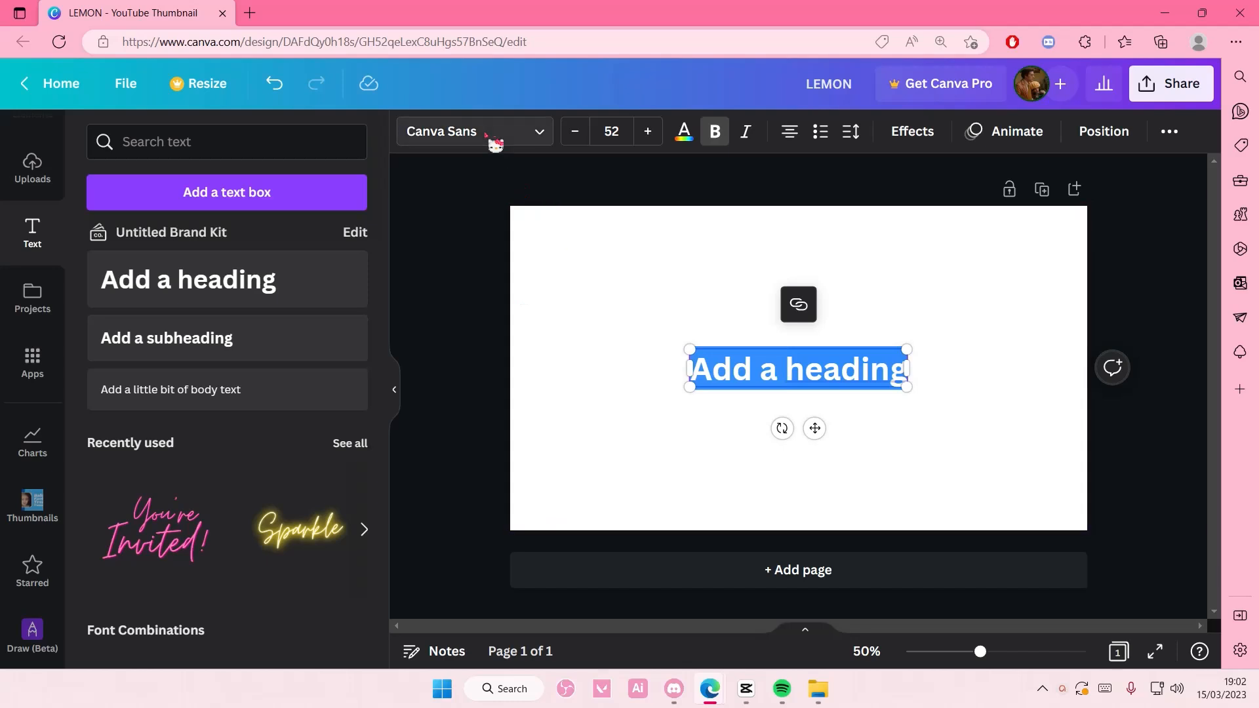
Find the Nectarine font and apply it to the heading text.
scroll(218, 273, up, 3)
click(349, 192)
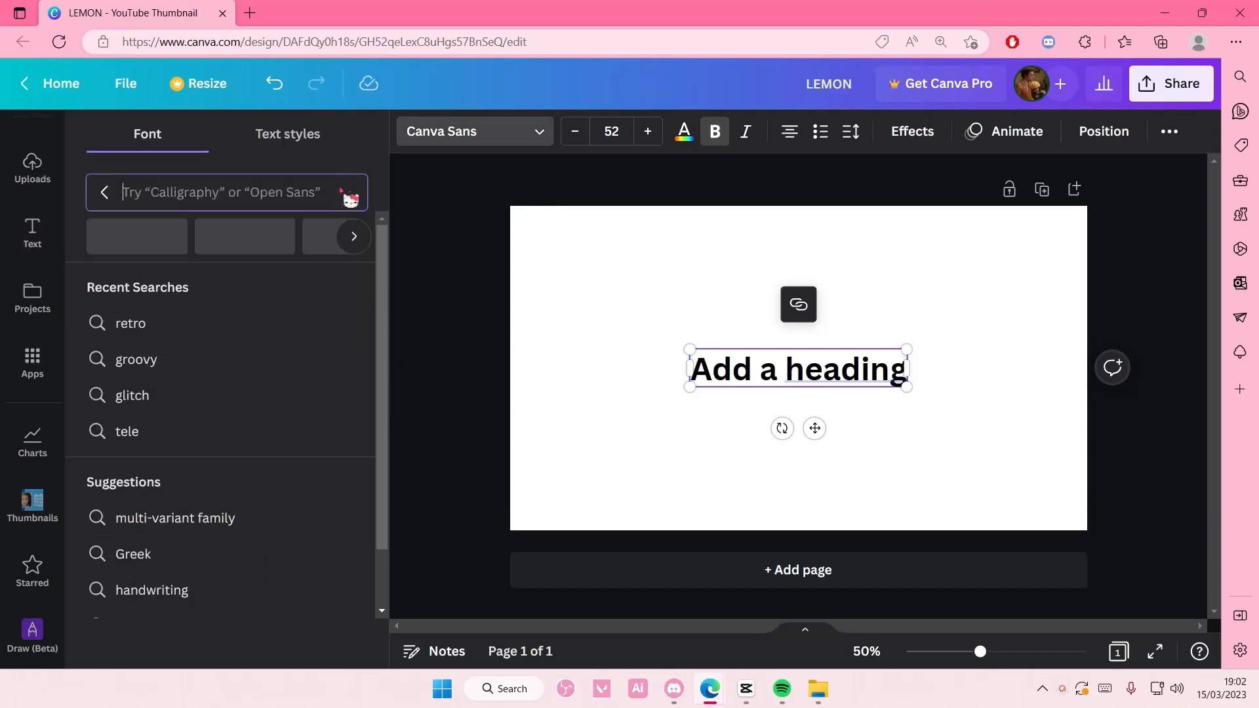
text(ne)
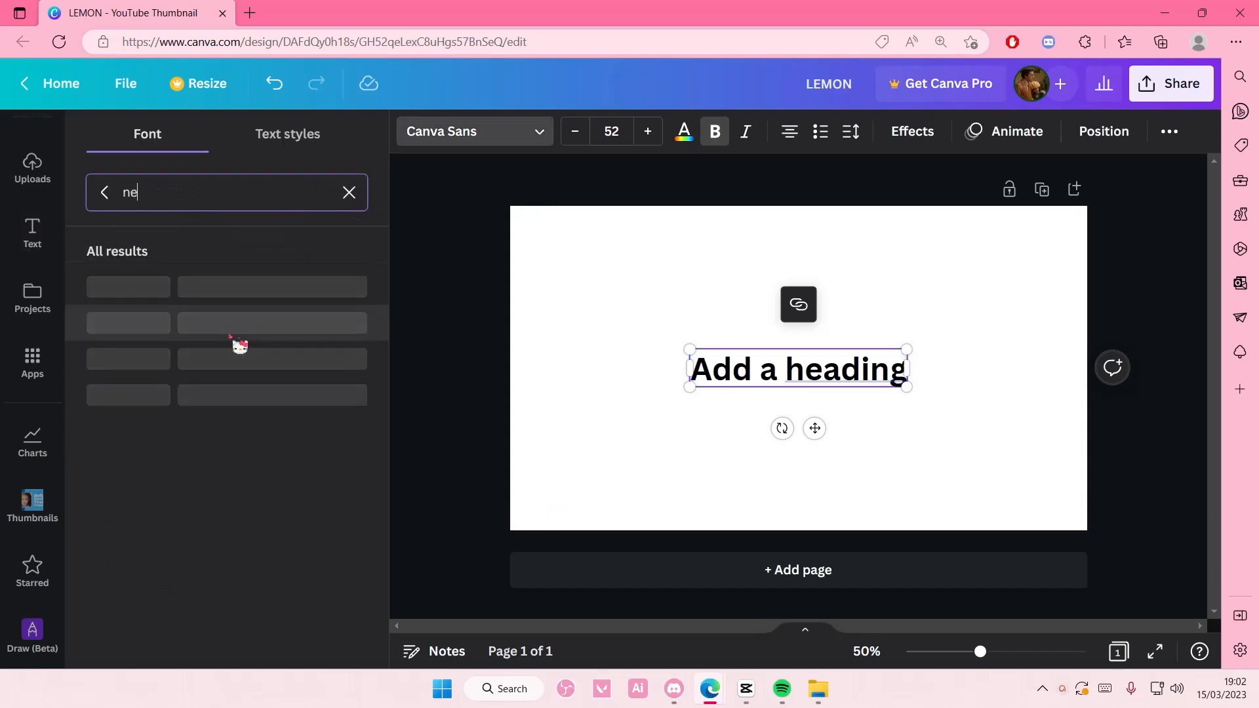
text(ctarine)
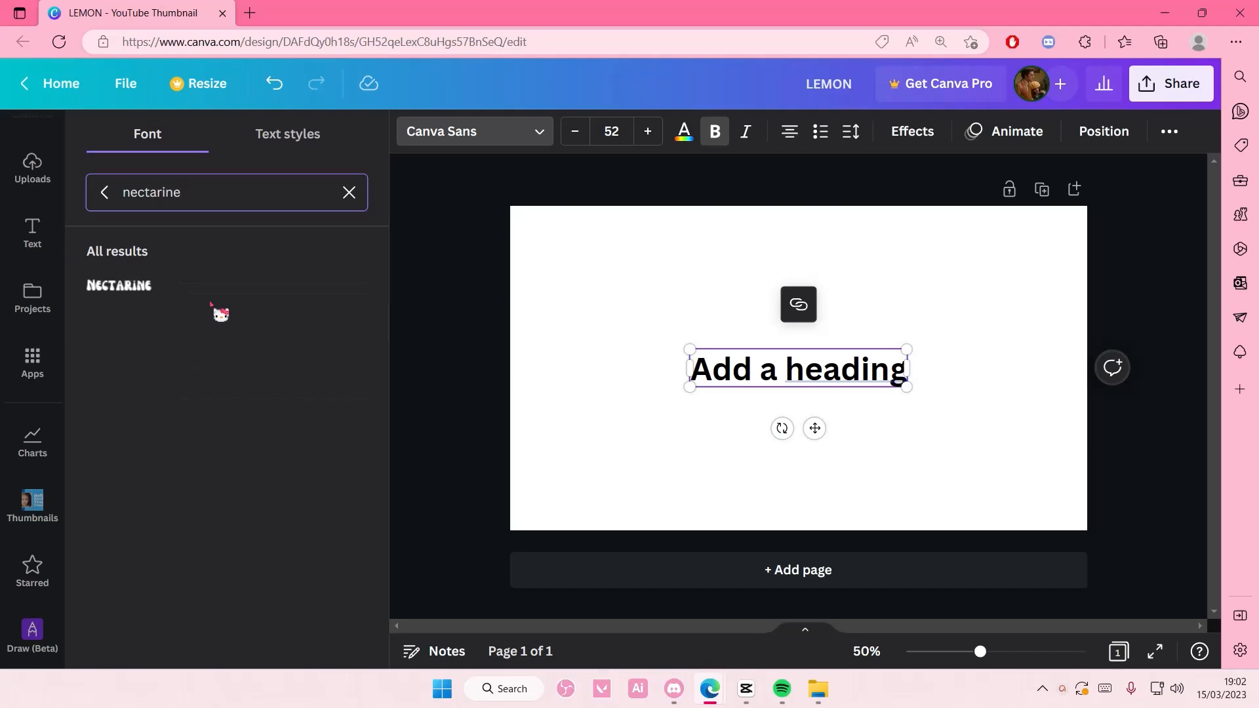
click(226, 289)
Enlarge the heading to a font size of about 86.5 and replace its text with LIME.
double_click(835, 376)
drag(706, 365, 1020, 450)
drag(721, 375, 1057, 410)
text(LIME)
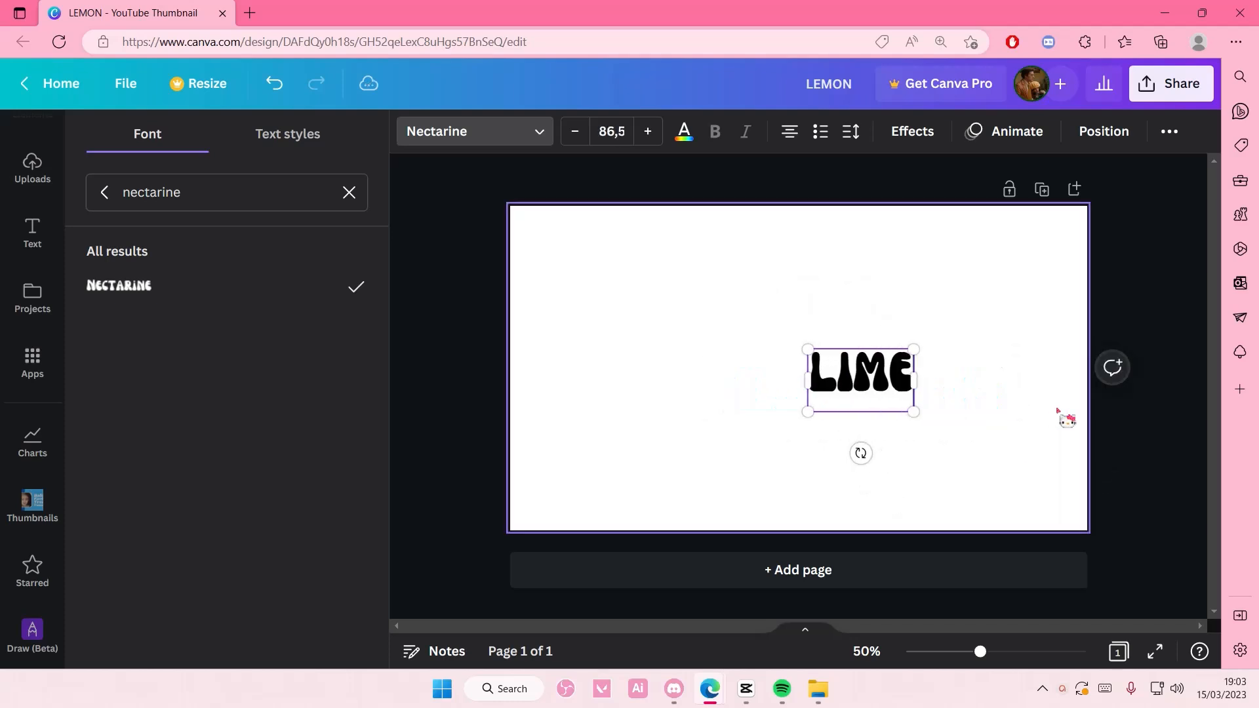
Set the LIME text's font size to 200 and centre the text on the page.
click(621, 134)
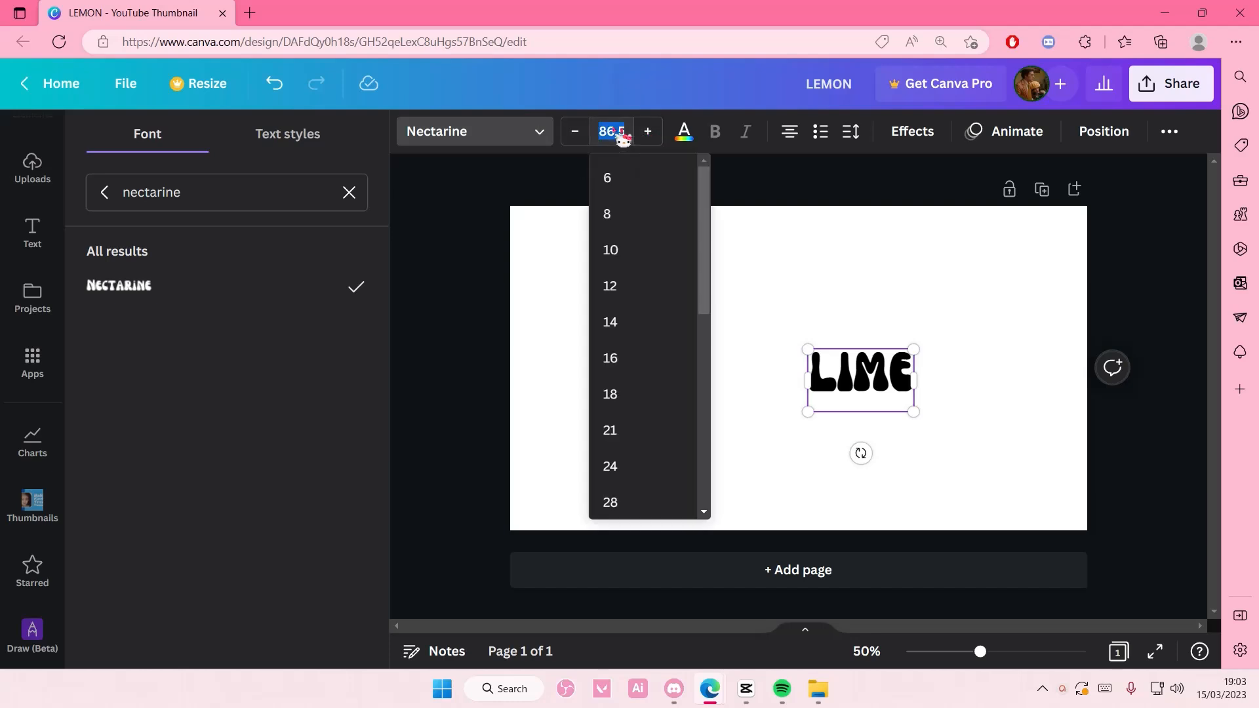
key(Return)
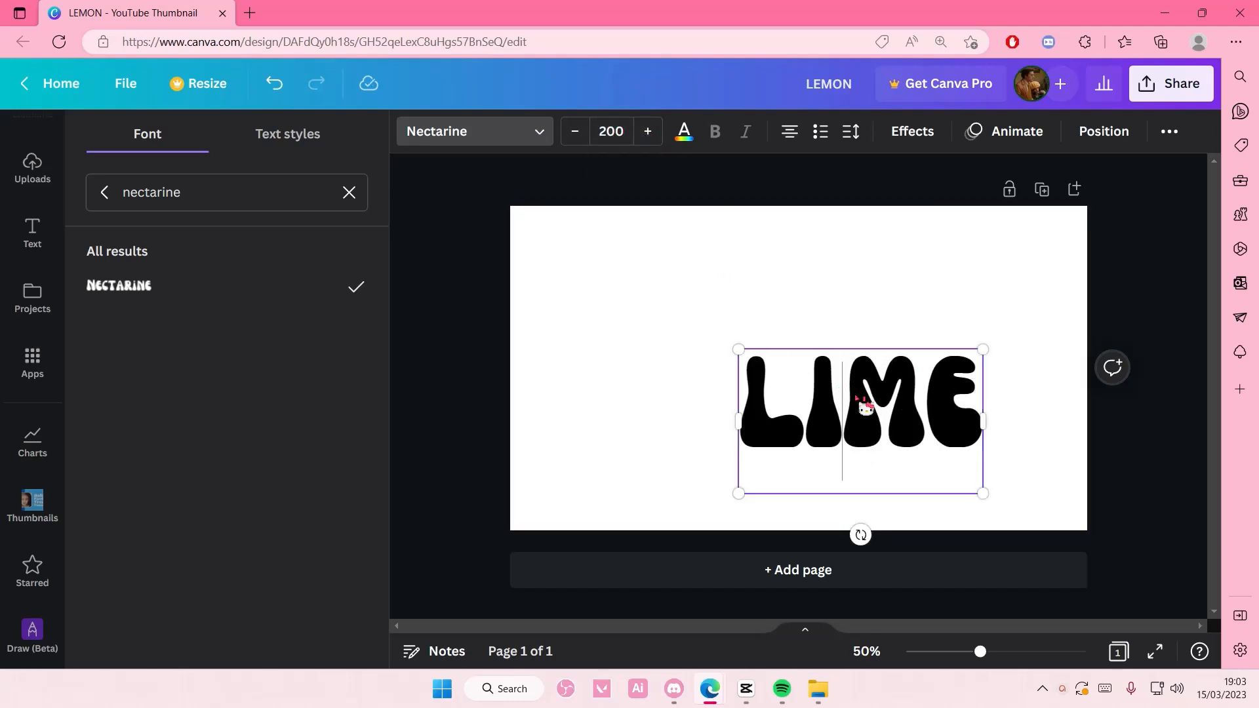
click(959, 331)
drag(962, 383, 899, 341)
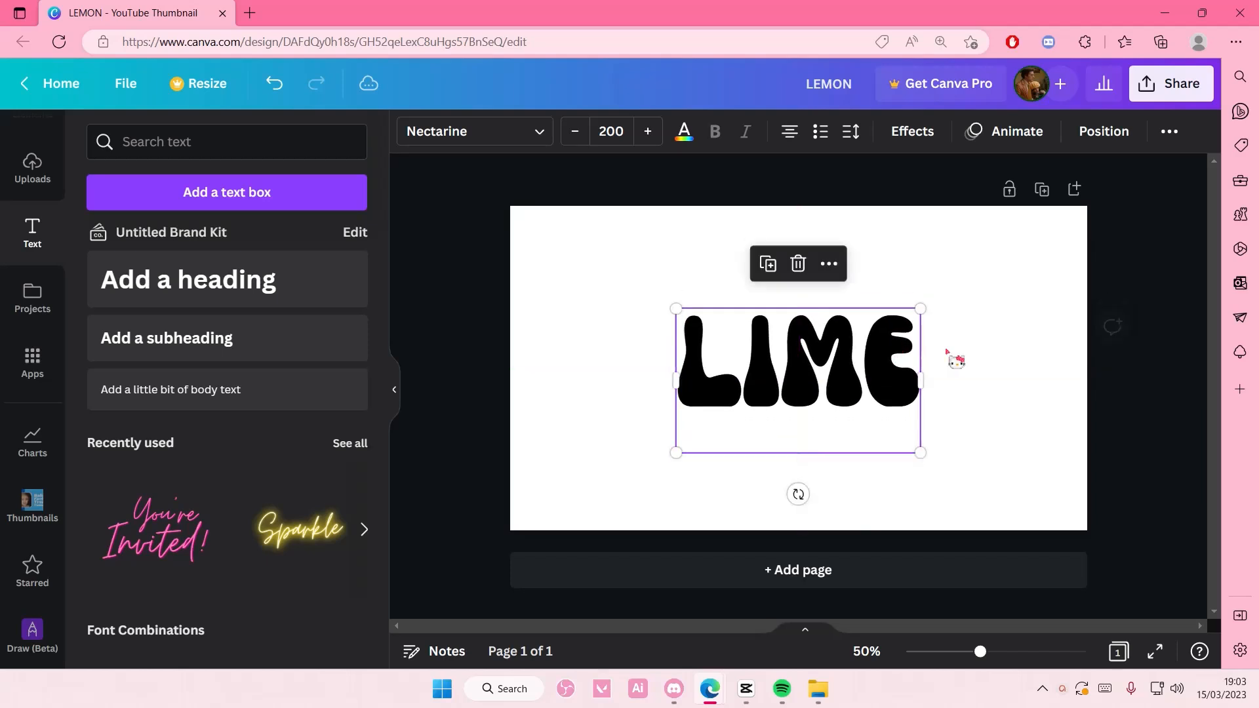
click(970, 363)
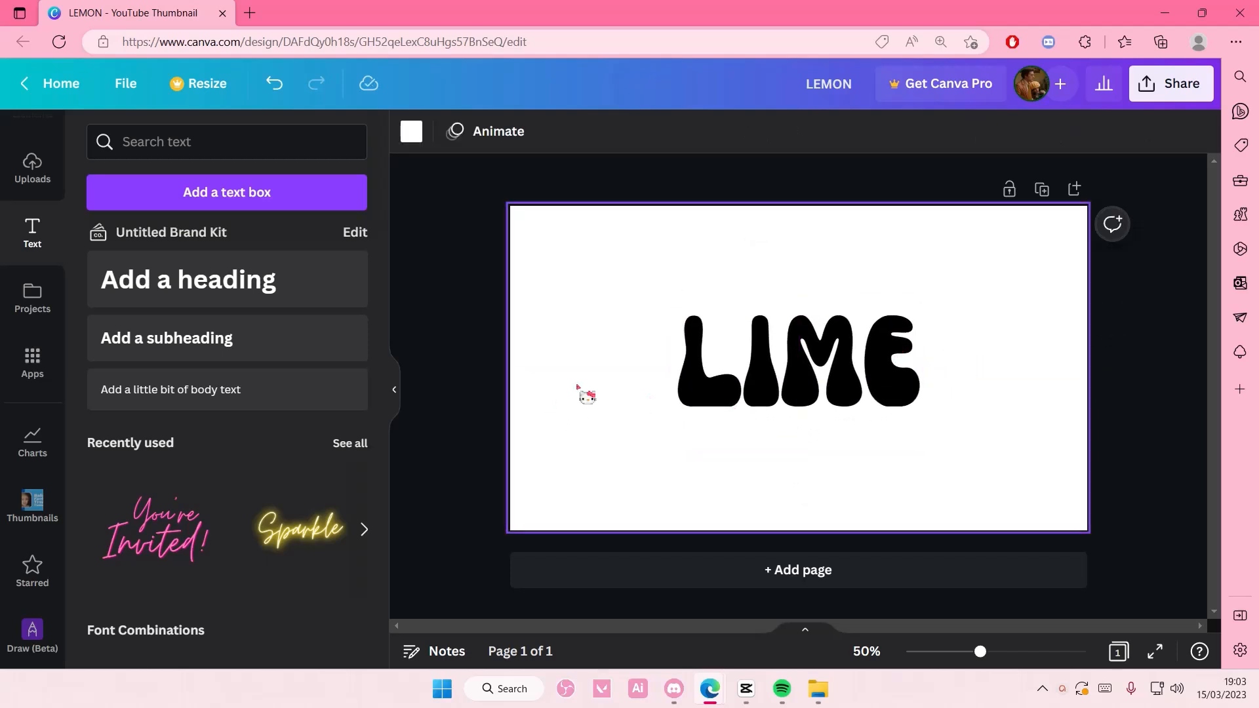
Colour the LIME text with the light green from the default solid colours.
click(731, 387)
click(678, 139)
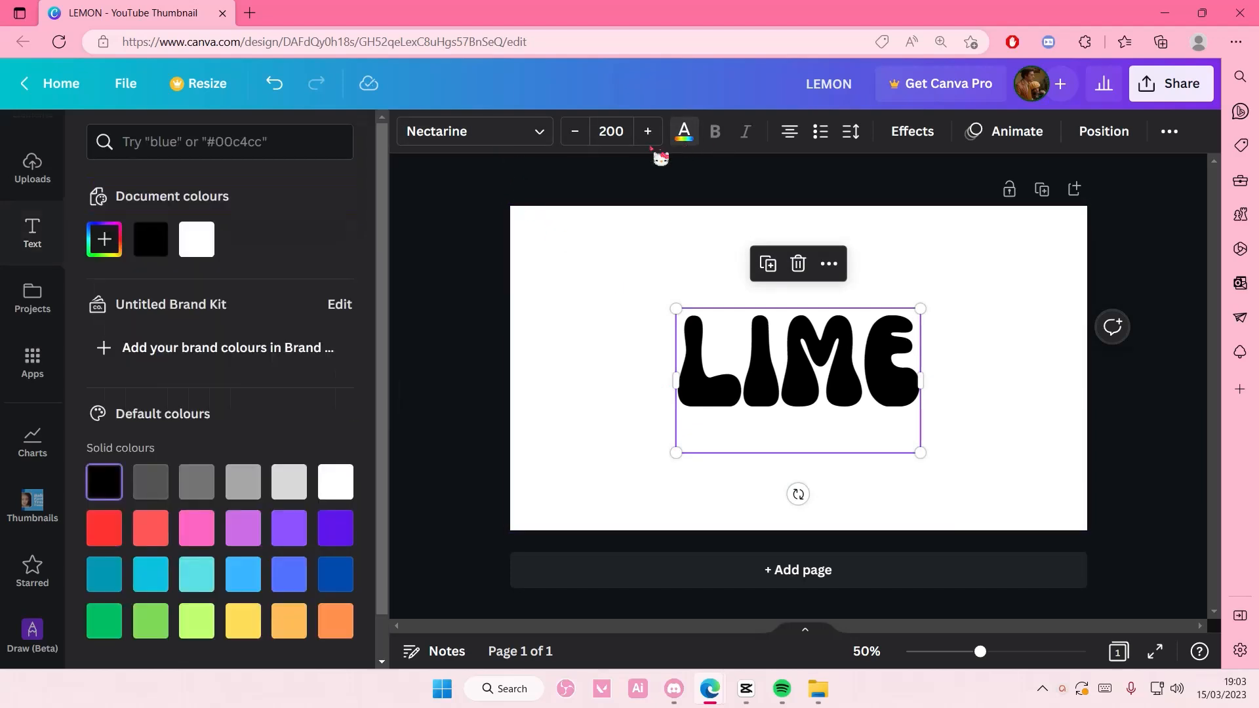
click(163, 625)
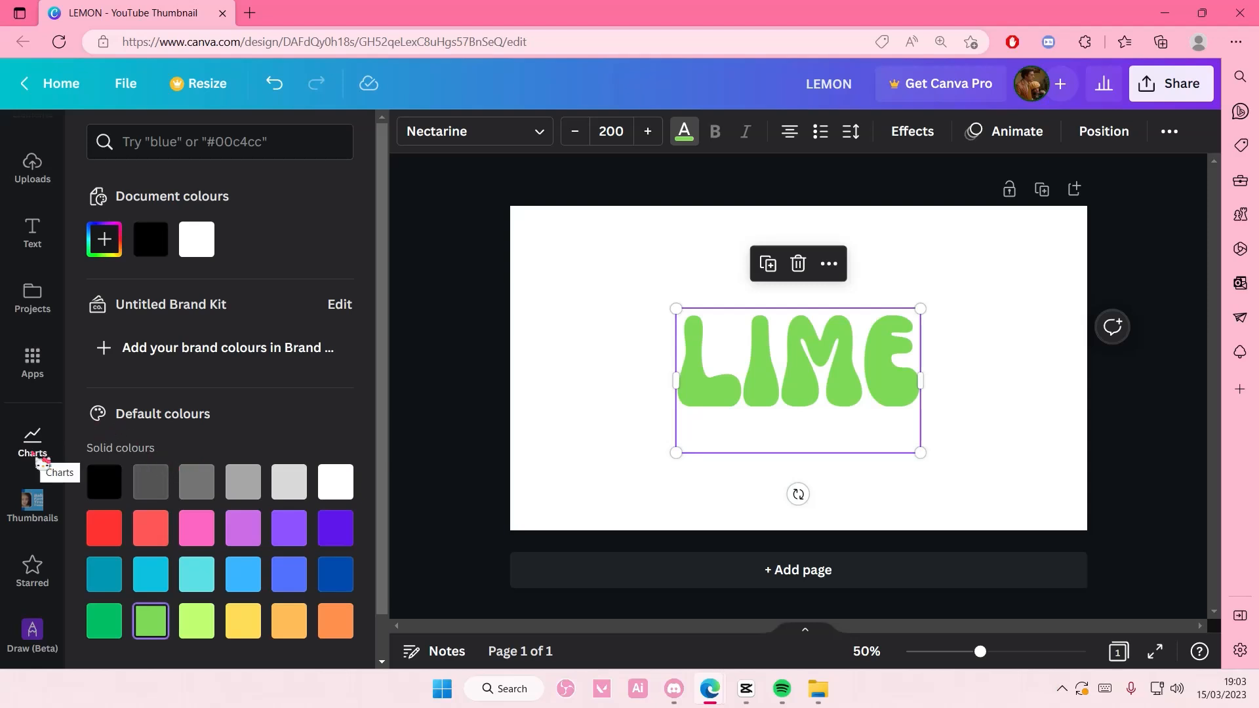
Using the Marker in dark green at size 56, draw a curved shadow stroke along the bottom of each LIME letter.
click(38, 626)
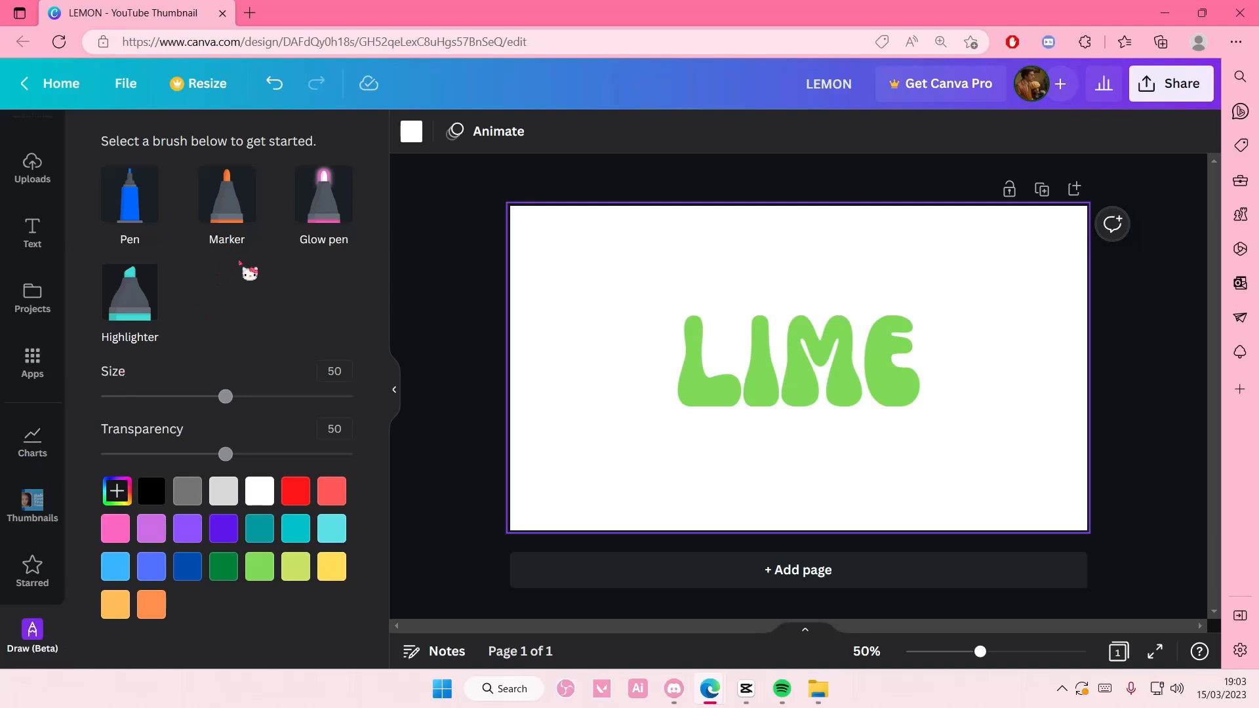
click(227, 230)
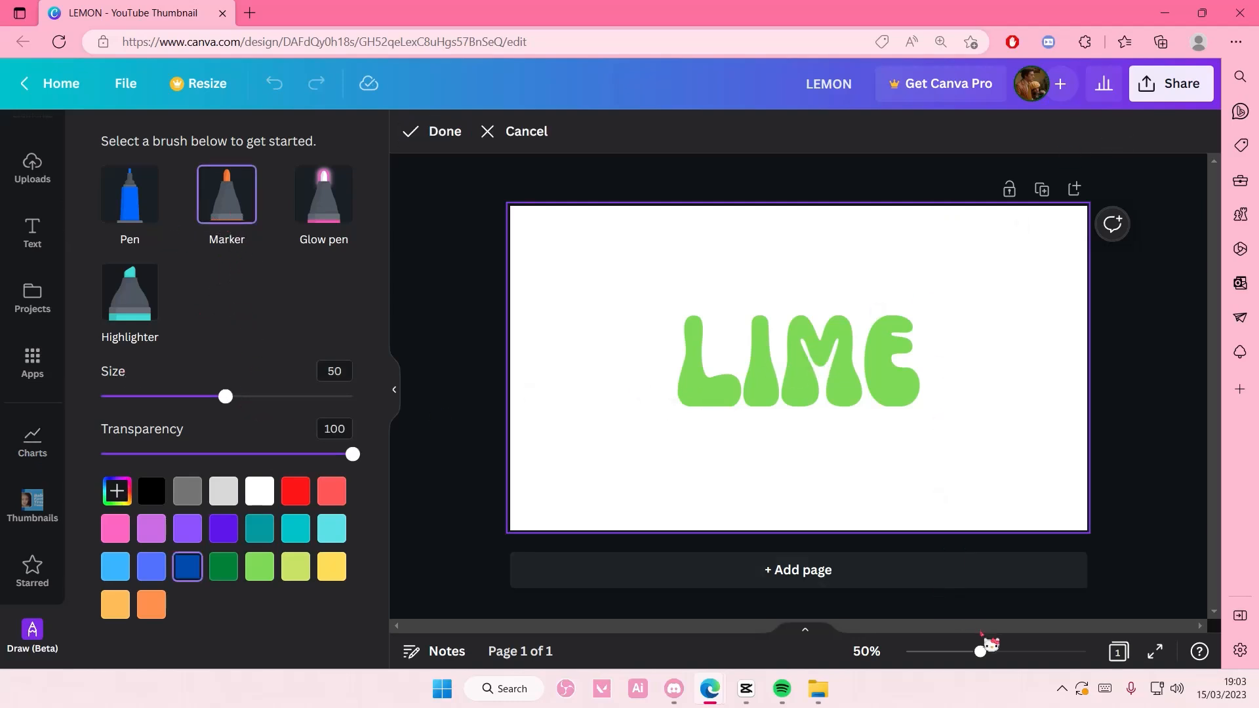
drag(980, 651, 1001, 651)
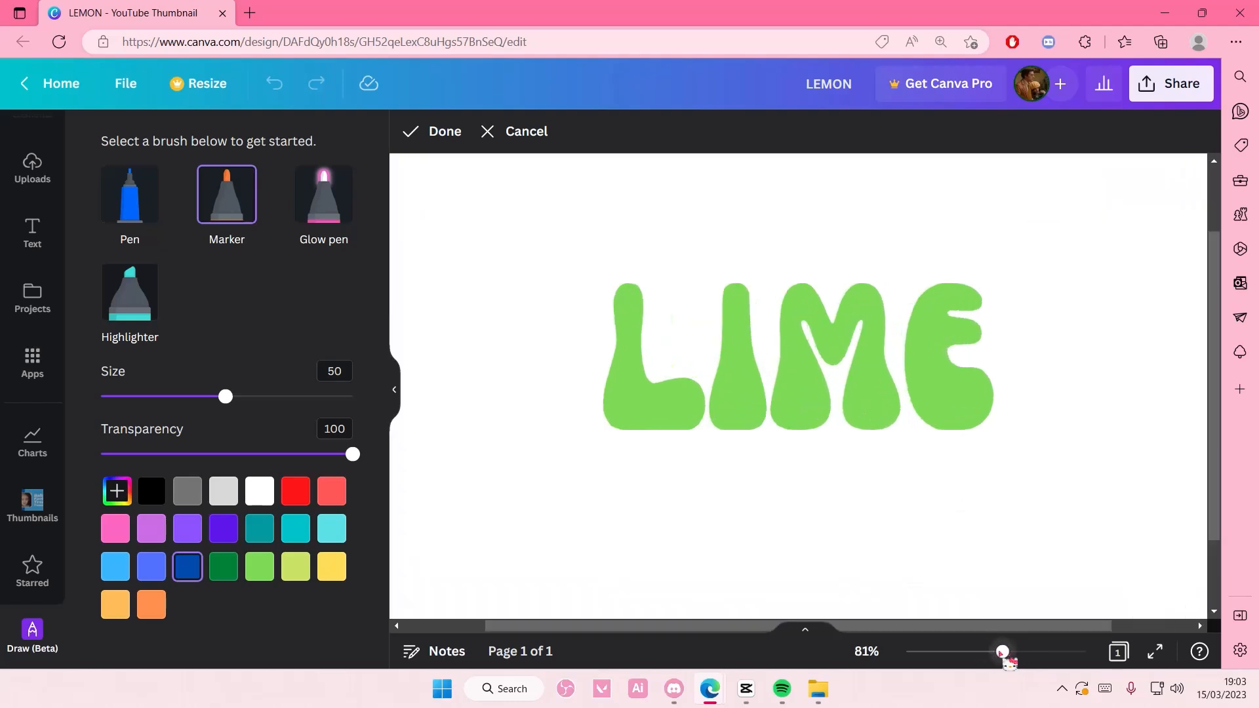
click(223, 566)
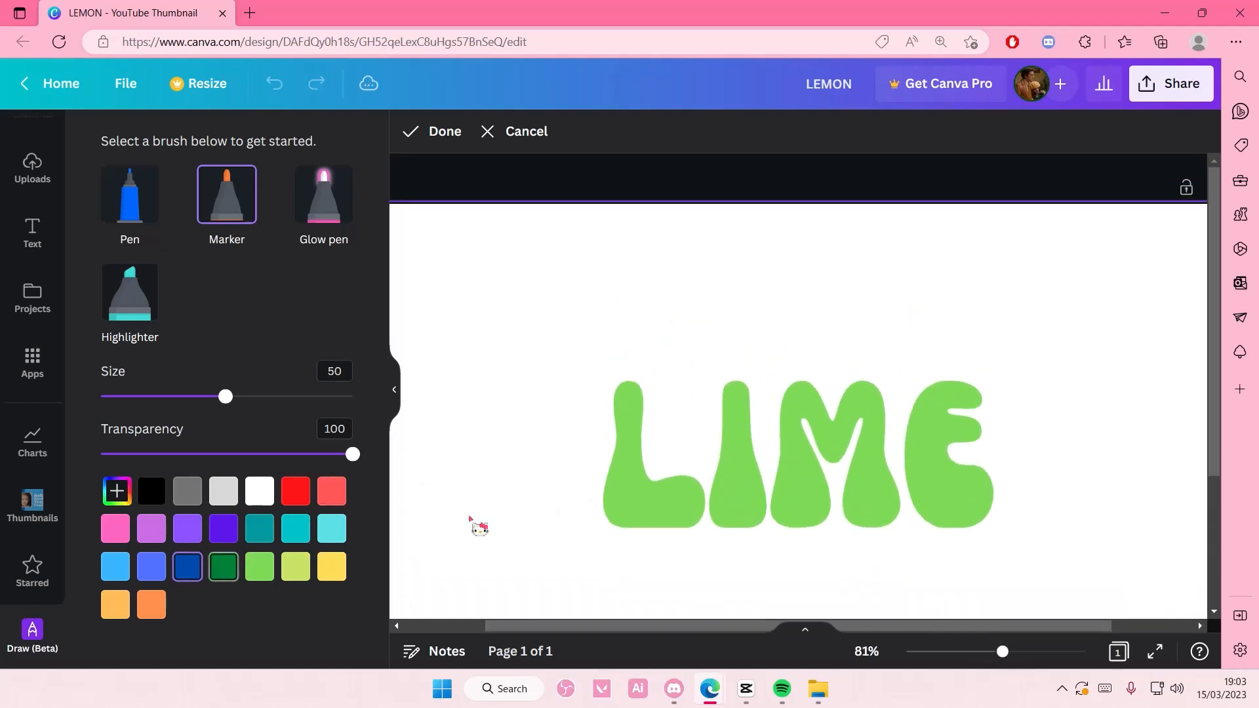
drag(226, 396, 241, 396)
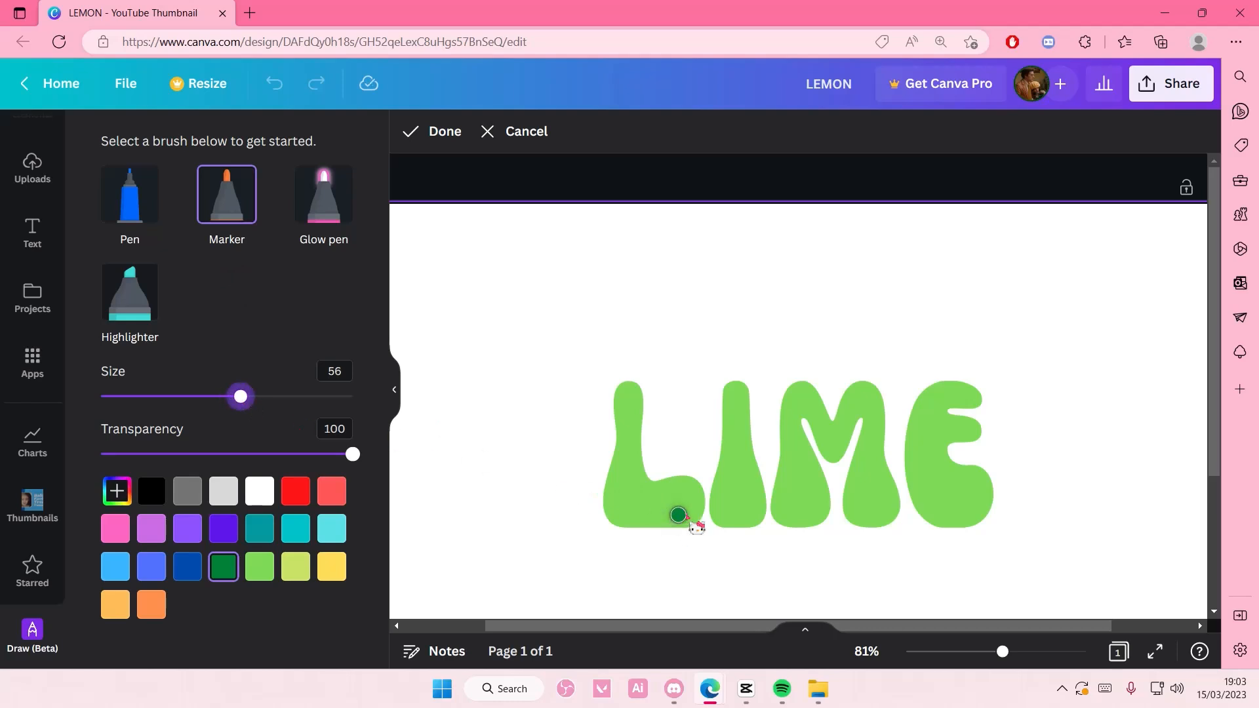
mouse_move(695, 510)
mouse_down()
mouse_move(663, 504)
mouse_move(678, 505)
mouse_move(683, 514)
mouse_move(611, 514)
mouse_up()
key(ctrl+z)
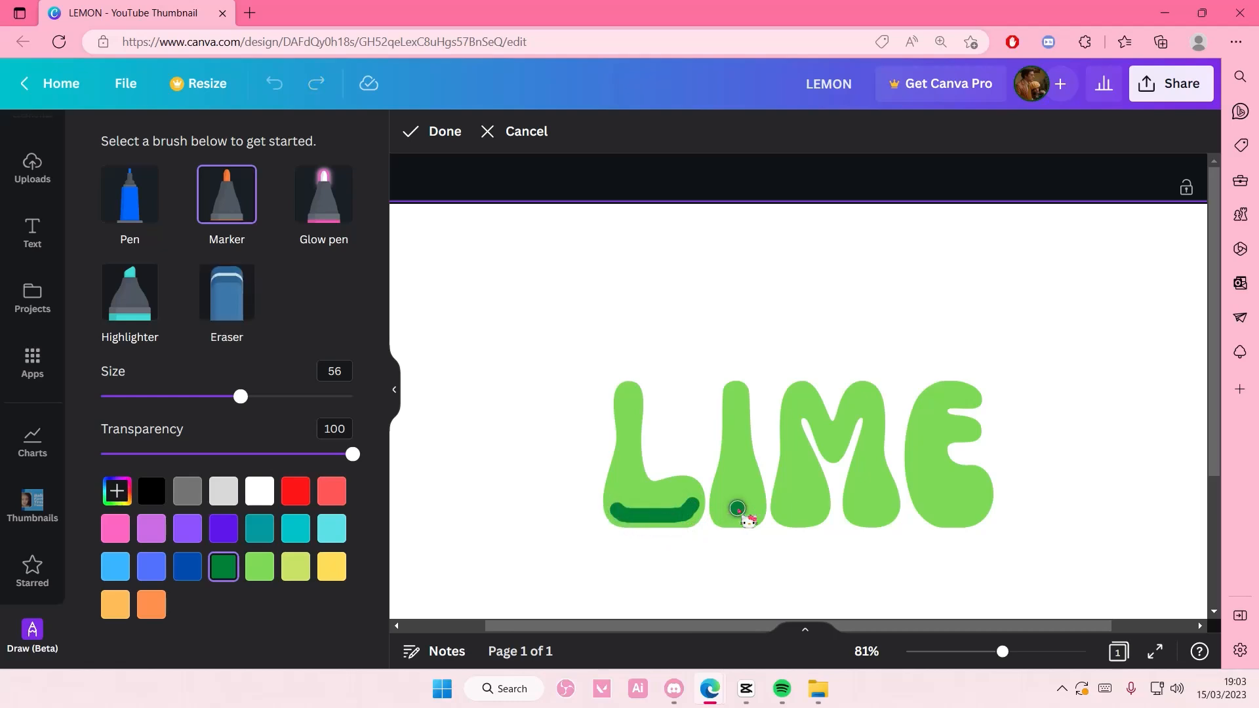
drag(755, 506, 719, 517)
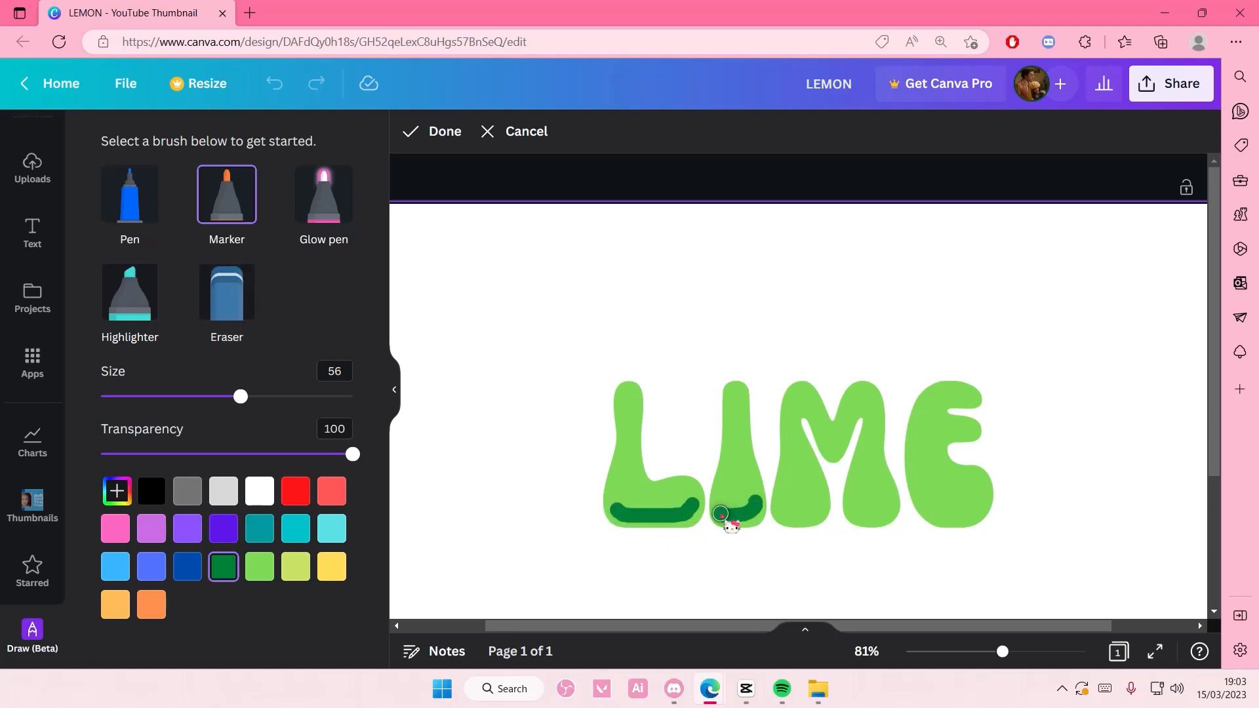
drag(822, 498, 789, 516)
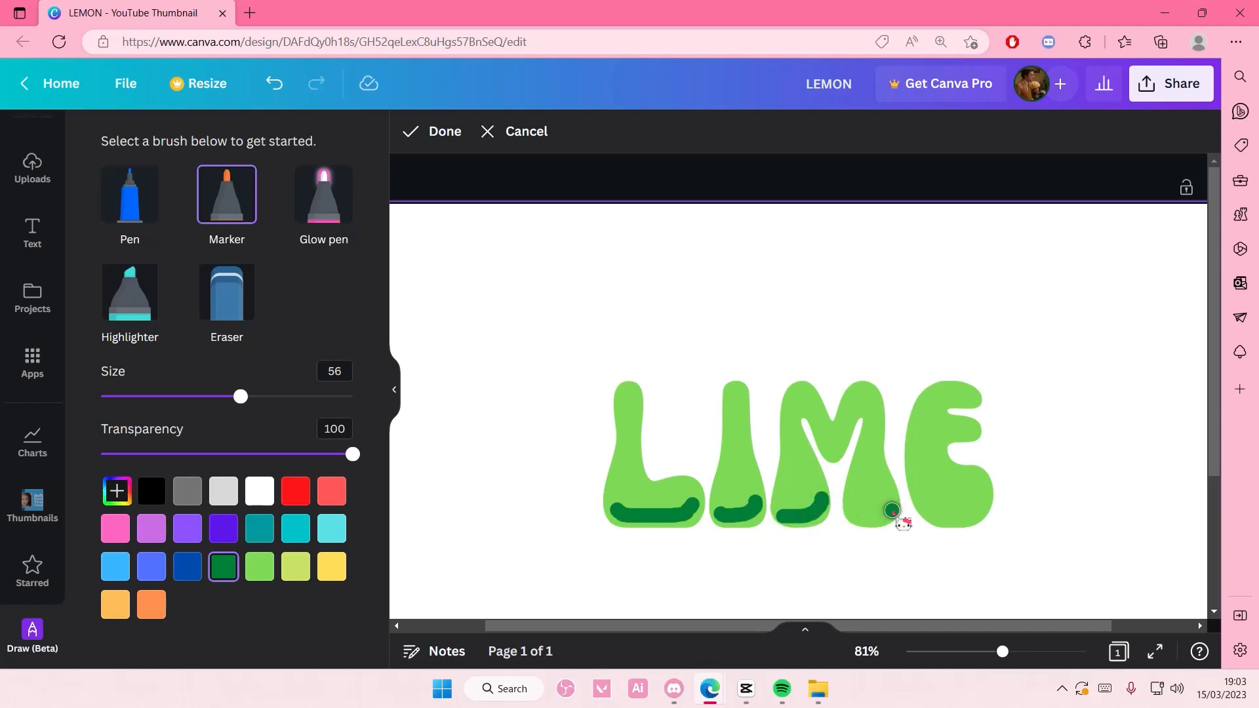
drag(892, 503, 860, 520)
mouse_move(985, 490)
mouse_down()
mouse_move(928, 514)
mouse_move(946, 472)
mouse_move(985, 500)
mouse_move(930, 510)
mouse_move(986, 489)
mouse_up()
key(ctrl+z)
key(ctrl+z)
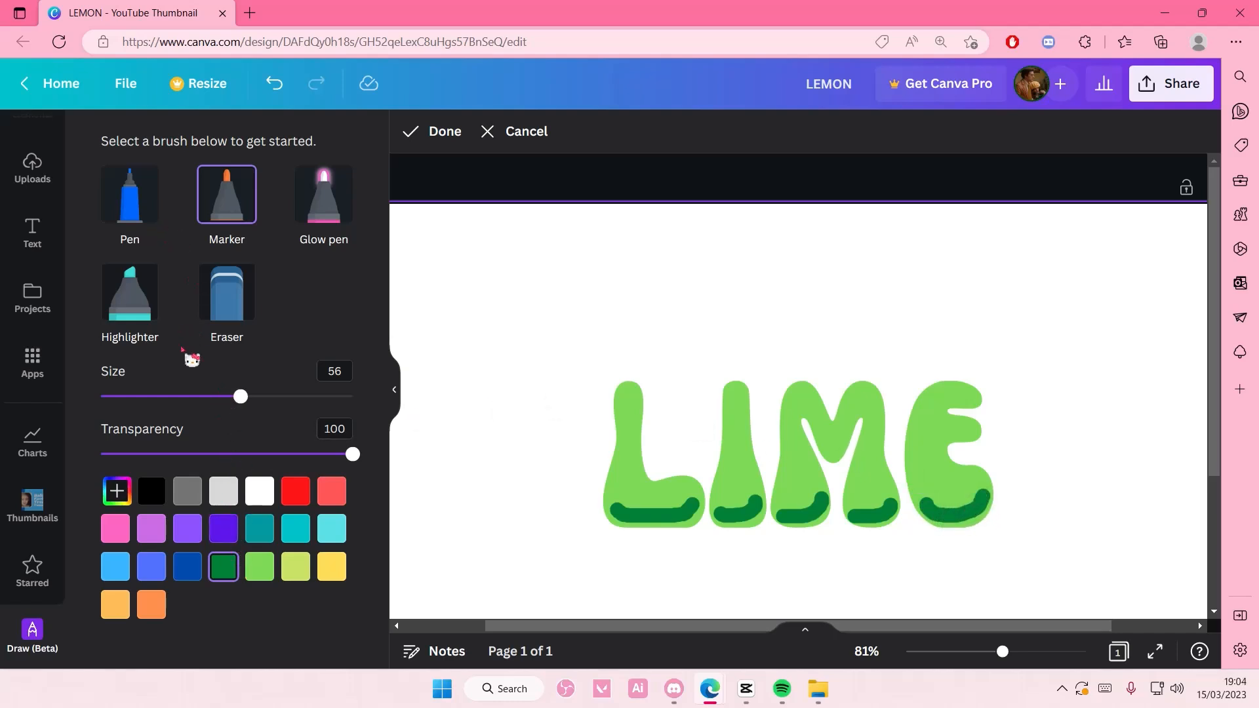
Mix the custom marker colour #23AD5F and draw a mid-green stroke just above the dark shadow in each letter.
click(118, 493)
click(132, 269)
click(341, 361)
drag(339, 362, 334, 346)
drag(685, 500, 623, 504)
key(ctrl+z)
drag(334, 346, 332, 337)
drag(683, 495, 620, 505)
drag(751, 497, 721, 503)
mouse_move(811, 497)
mouse_down()
mouse_move(797, 511)
mouse_move(782, 505)
mouse_up()
drag(888, 503, 854, 507)
mouse_move(979, 491)
mouse_down()
mouse_move(980, 506)
mouse_move(936, 502)
mouse_up()
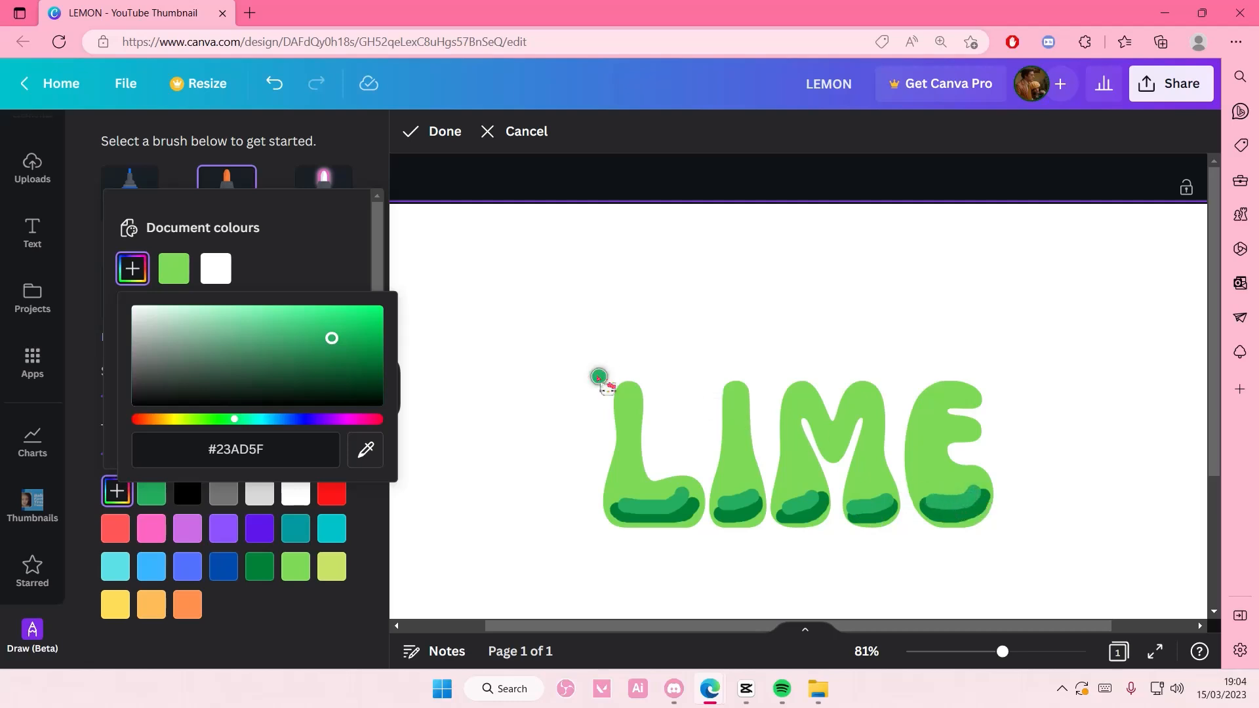
Draw white highlight strokes on the LIME letters with the Marker at size 36 and finish the drawing.
click(214, 270)
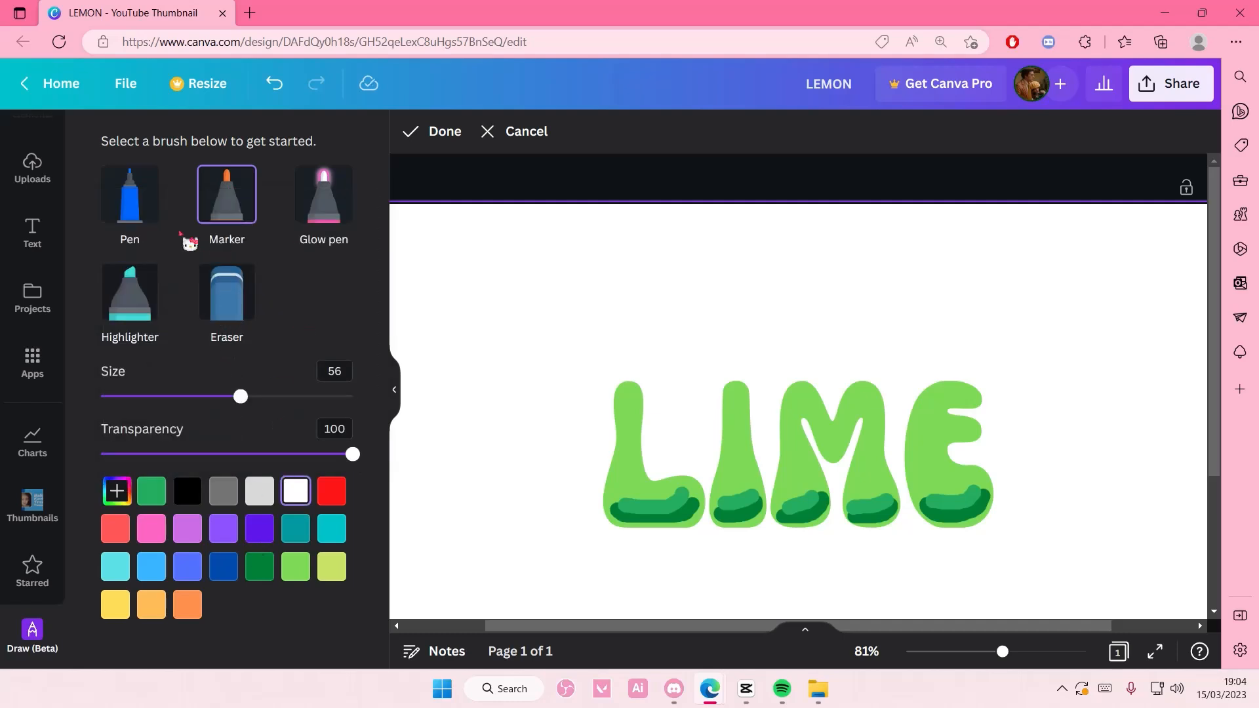
drag(241, 396, 191, 397)
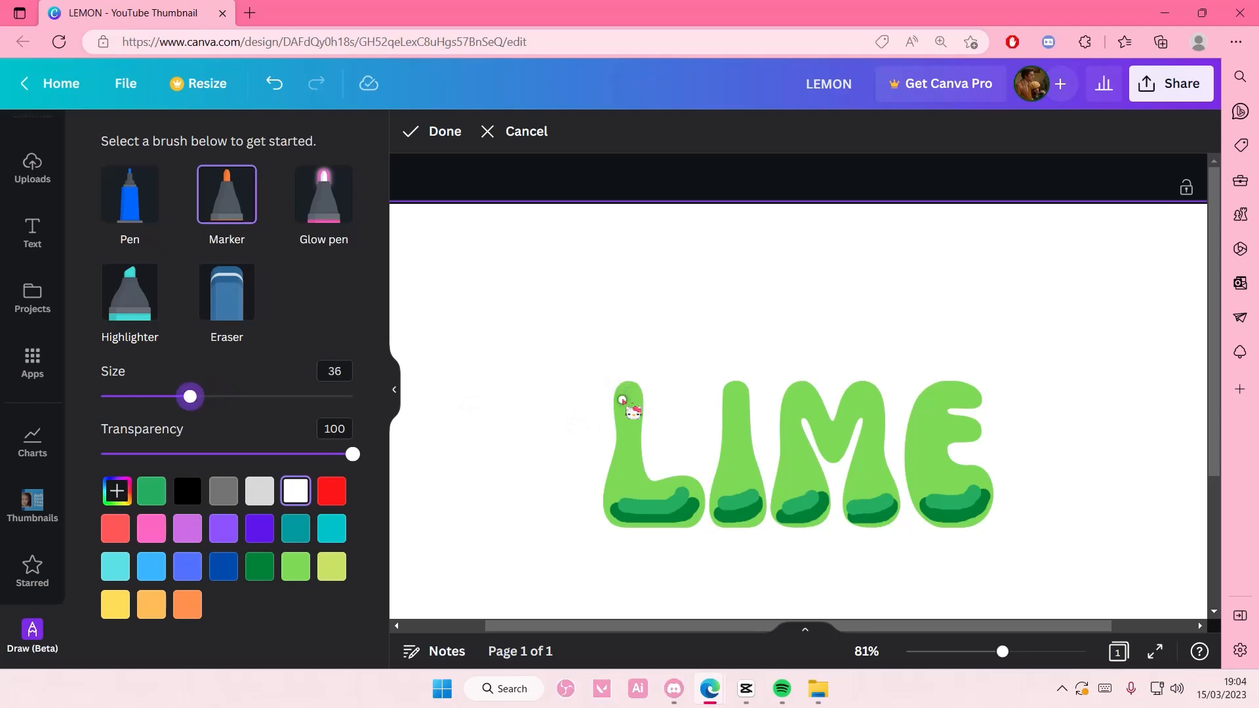
drag(626, 390, 620, 417)
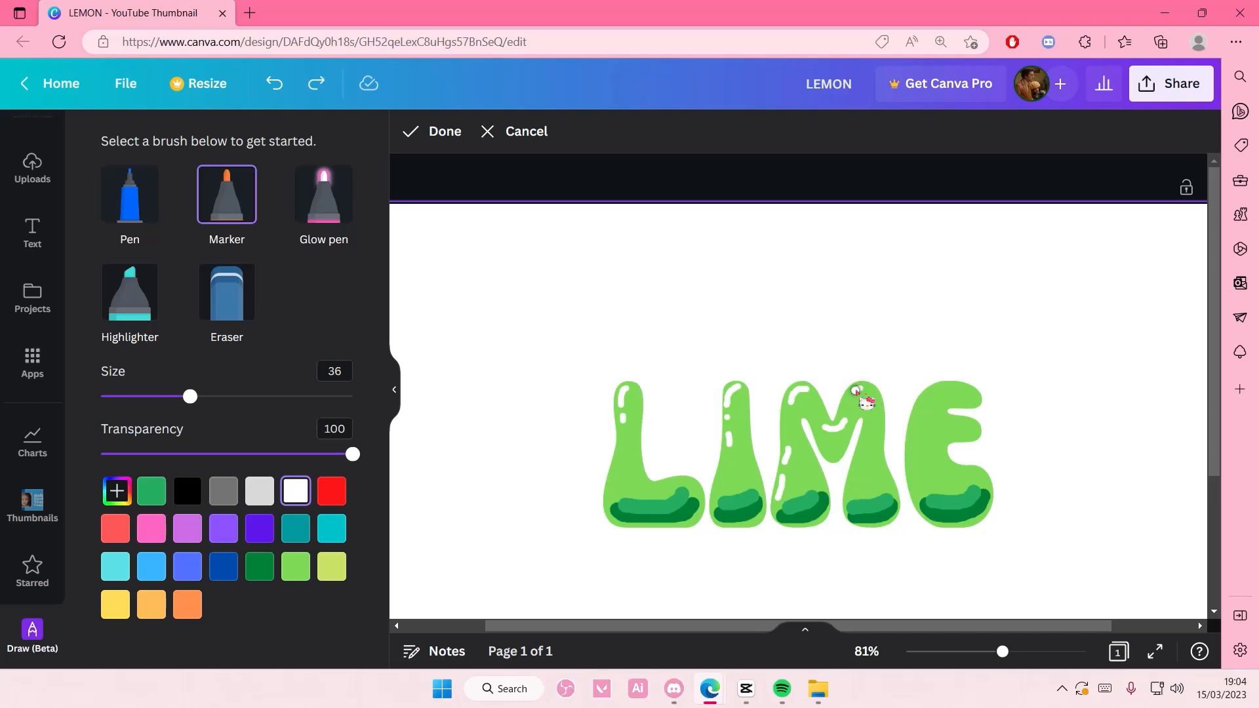
drag(851, 396, 872, 388)
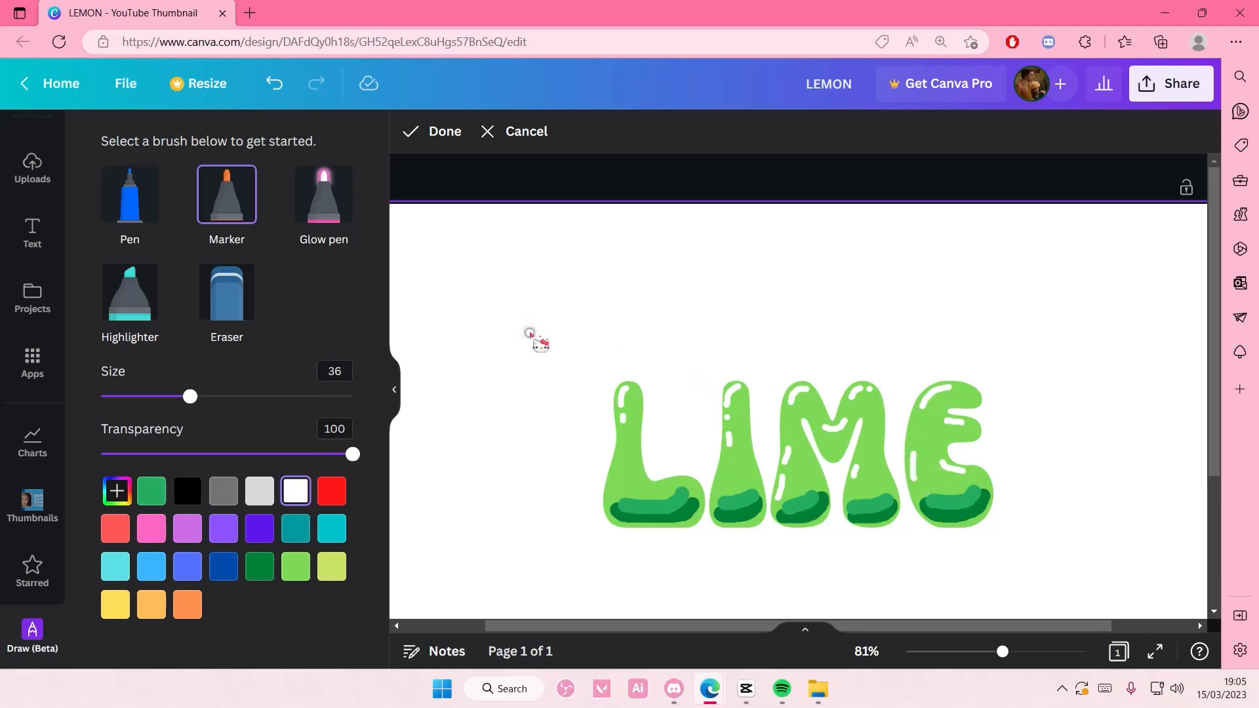
drag(1001, 651, 991, 651)
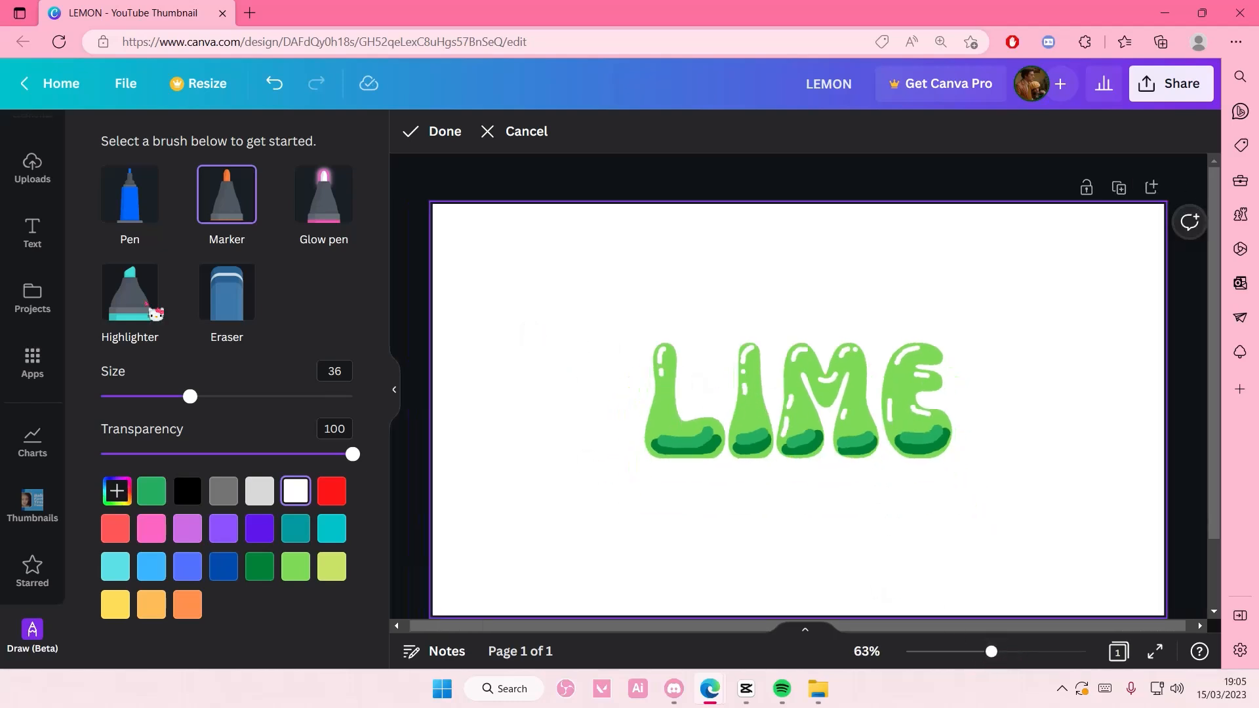
click(437, 133)
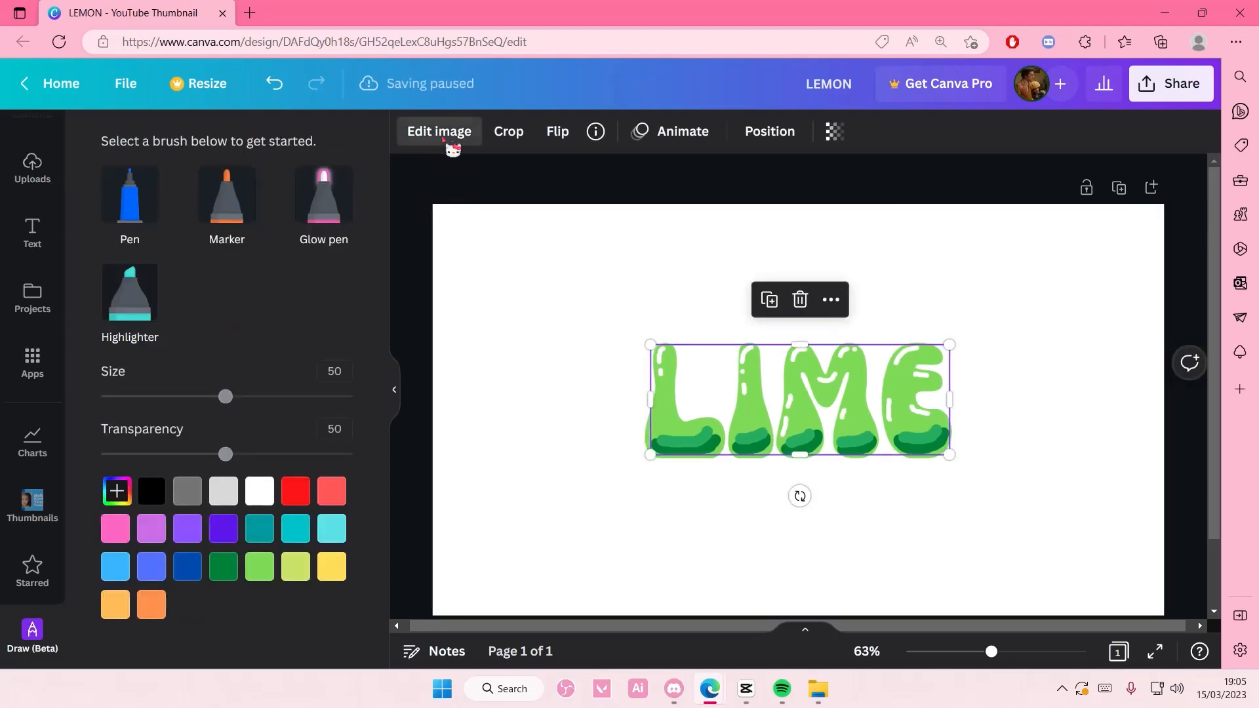
Blur the drawn shadows and highlights over the LIME text by 32 in the image adjustments.
click(448, 136)
scroll(291, 413, down, 1)
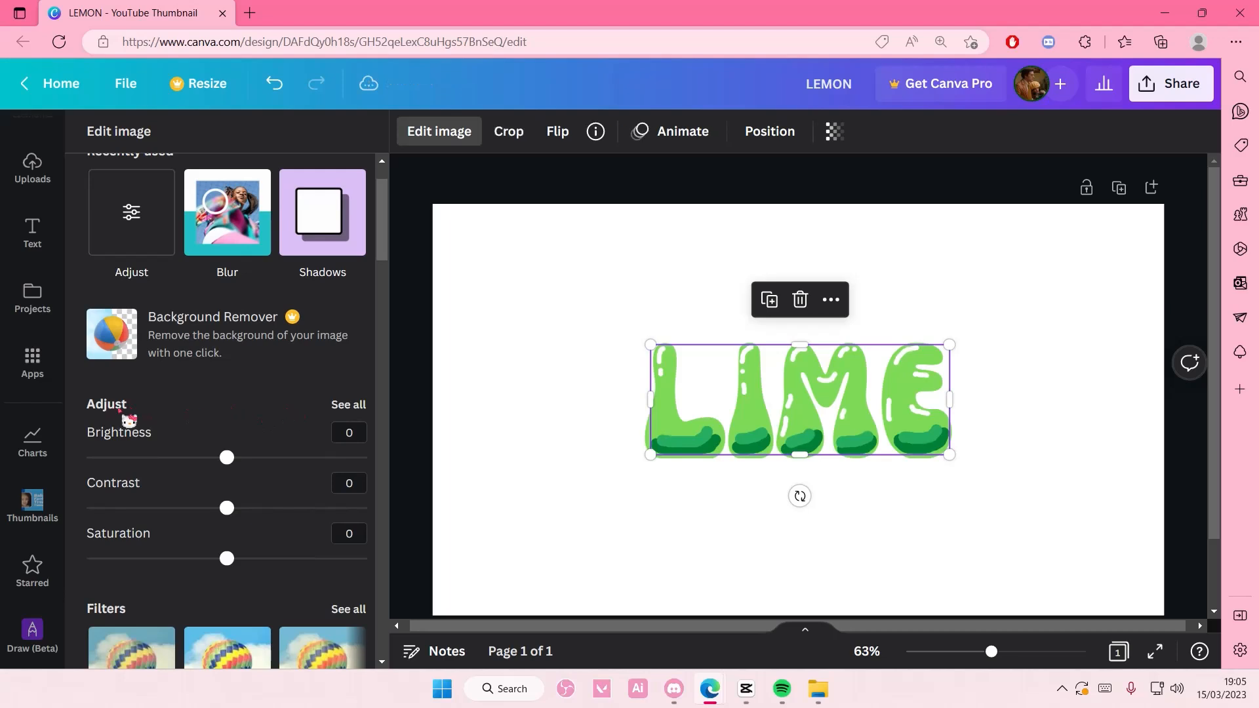
click(349, 405)
scroll(327, 410, down, 1)
drag(227, 346, 273, 357)
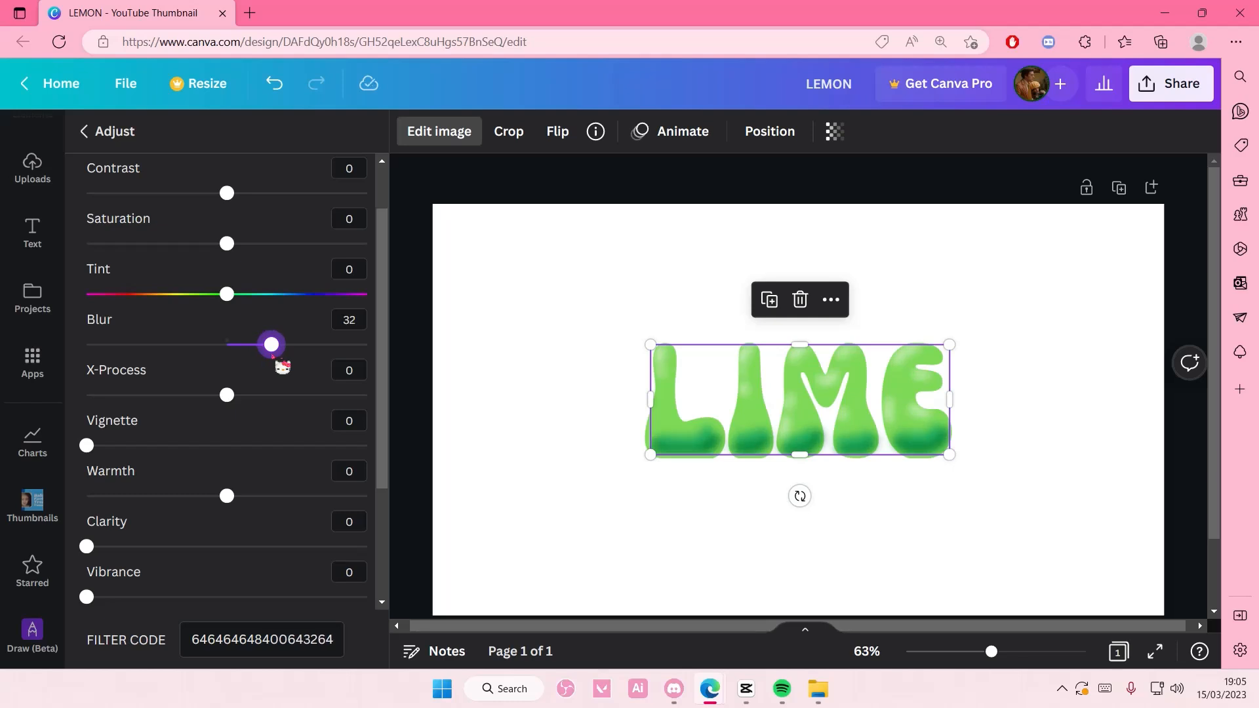
click(418, 352)
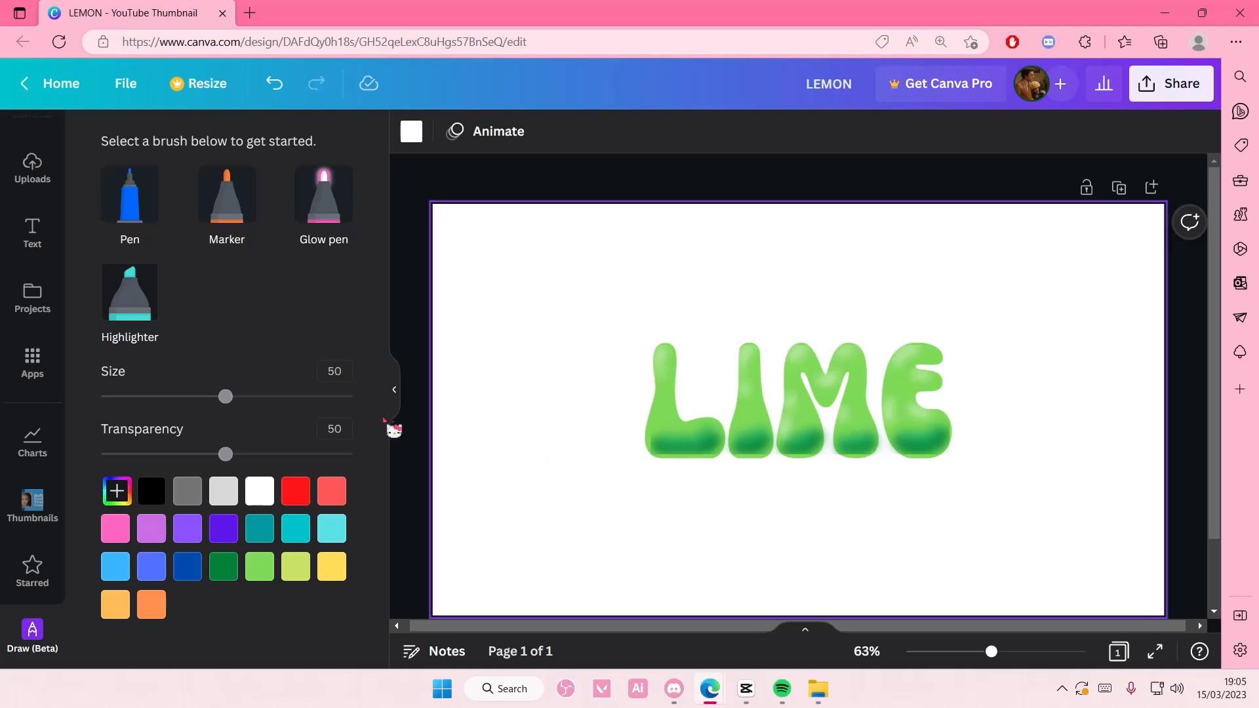
Set the page background to the custom pale green #E0FFBA.
drag(992, 651, 985, 651)
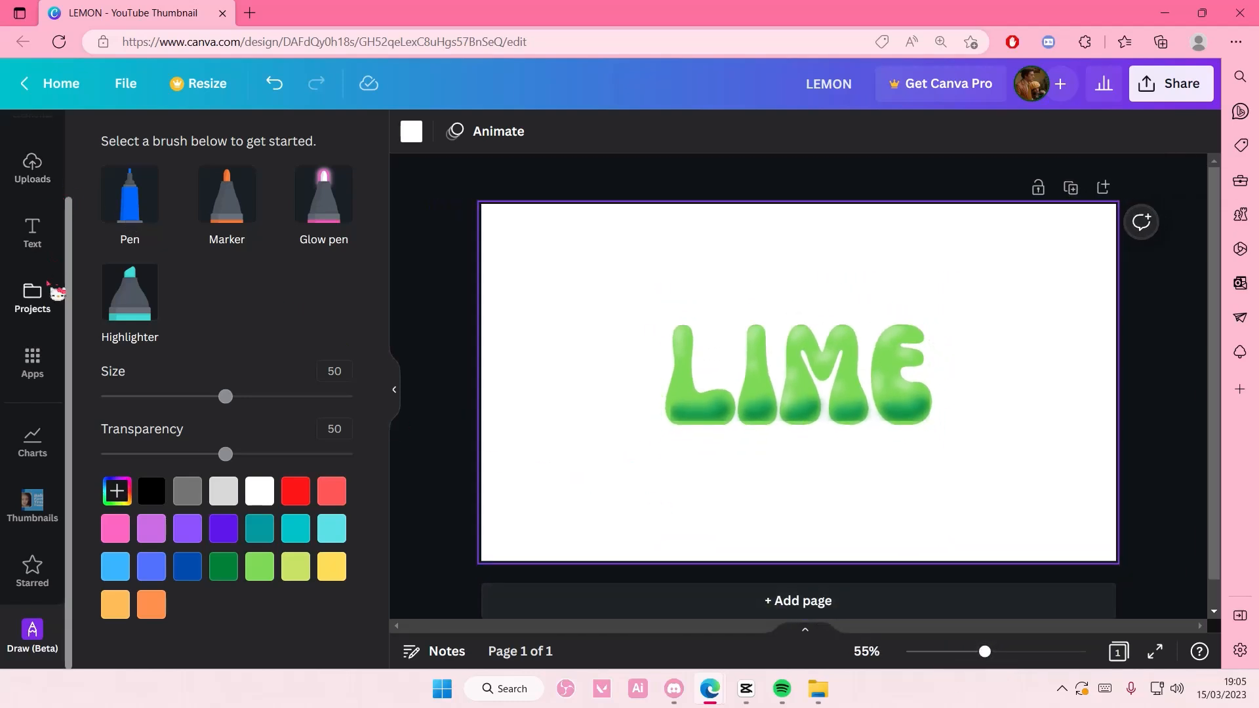
click(412, 133)
scroll(197, 393, down, 2)
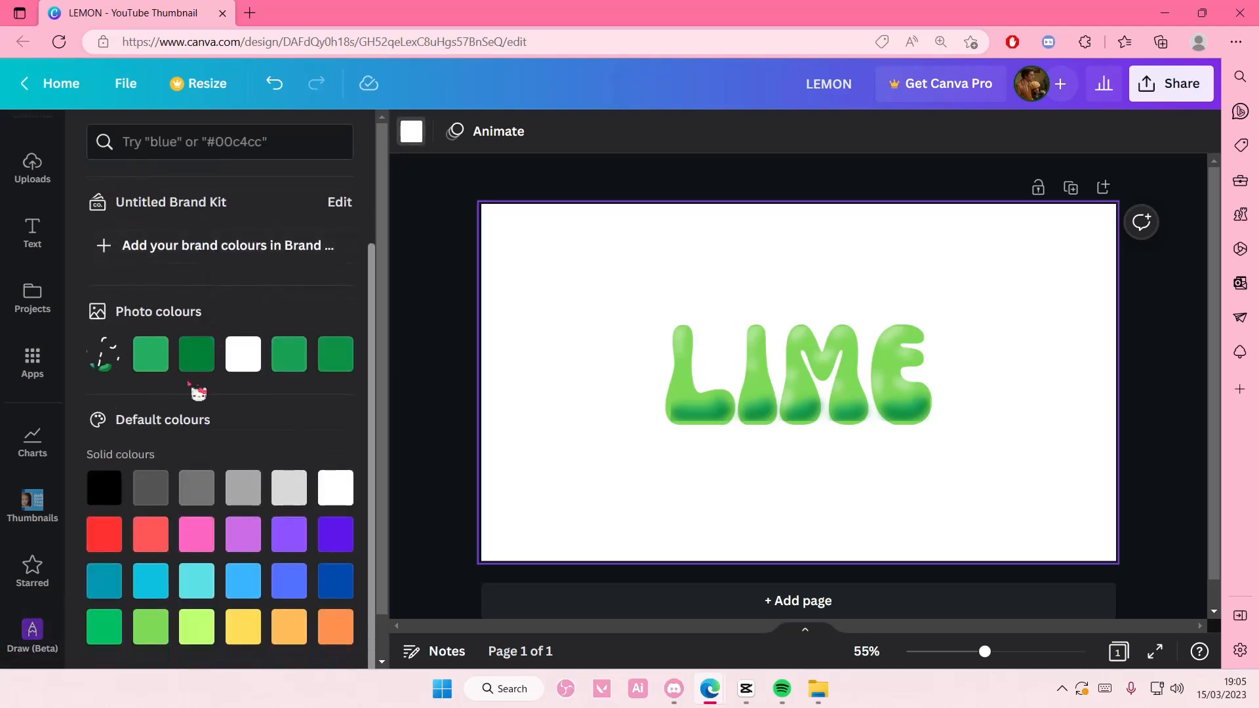
click(197, 627)
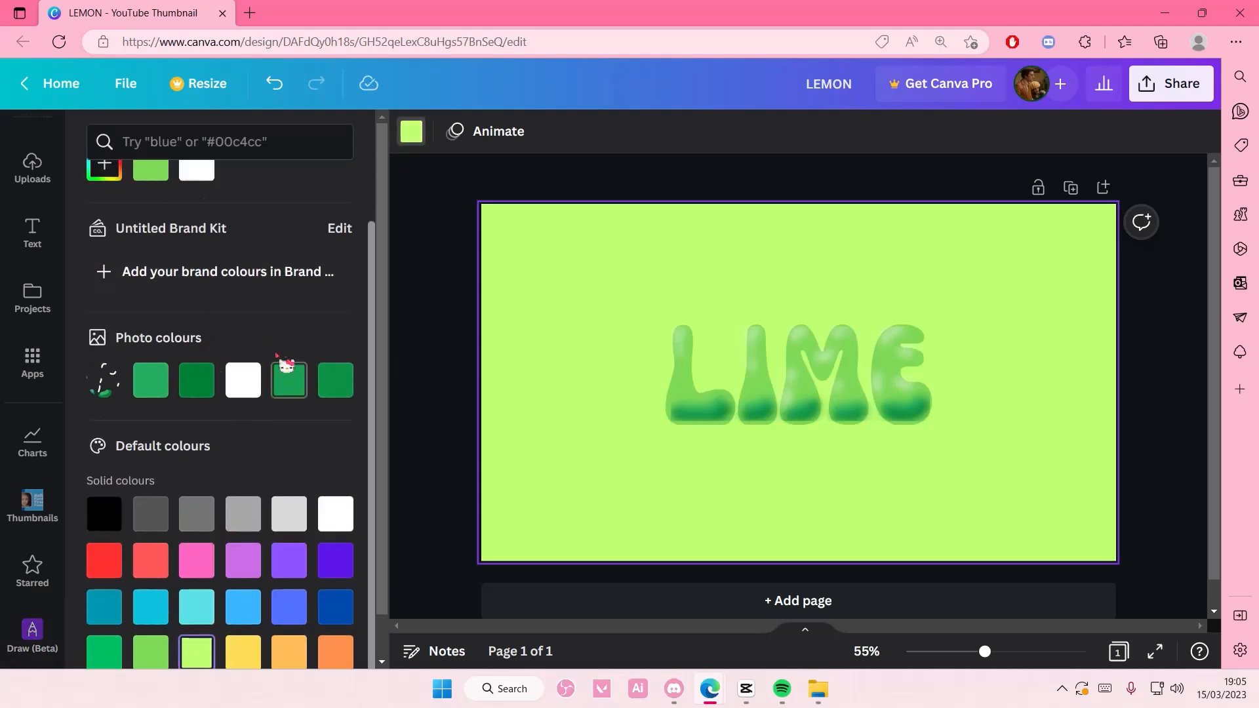
click(148, 253)
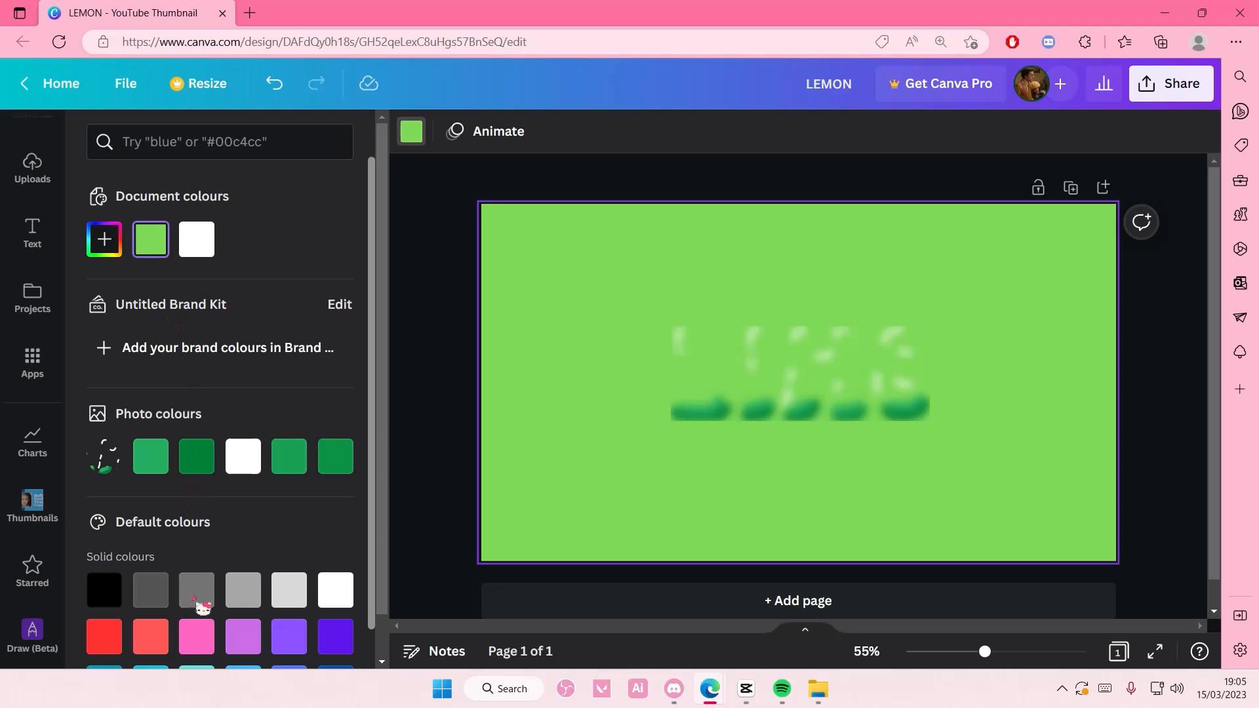
scroll(204, 607, down, 2)
click(196, 625)
scroll(95, 347, up, 2)
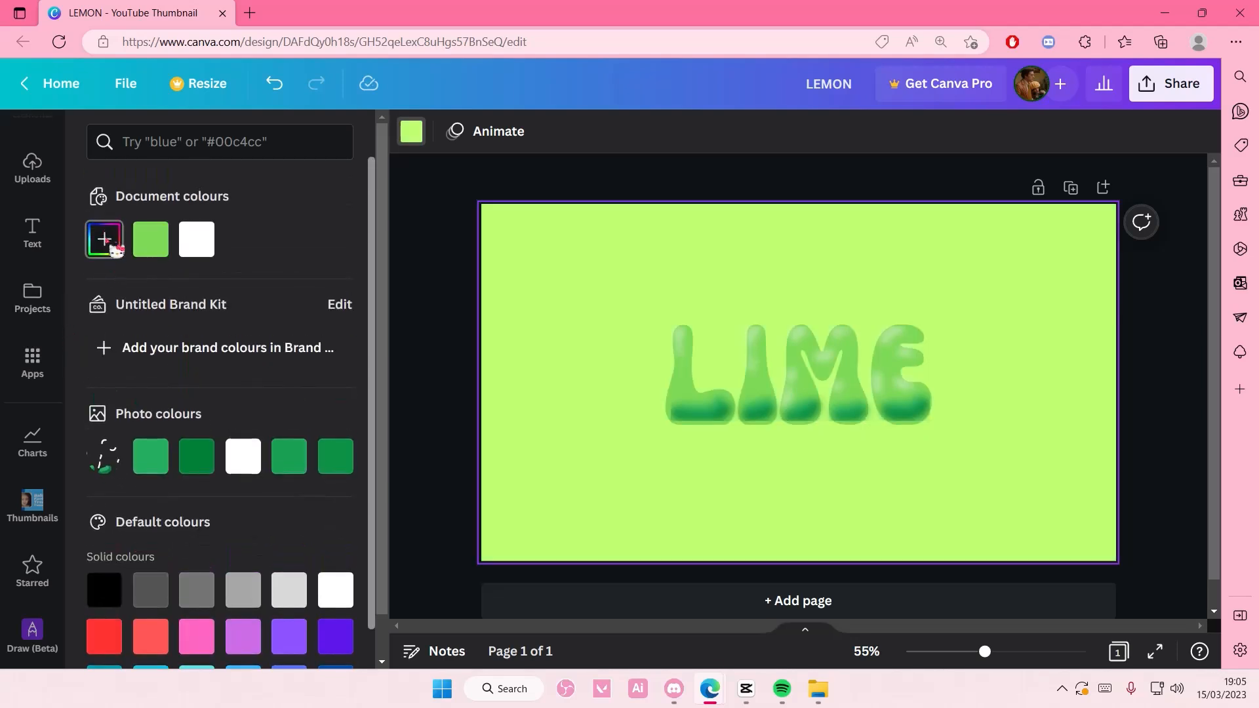
click(112, 244)
drag(216, 287, 172, 283)
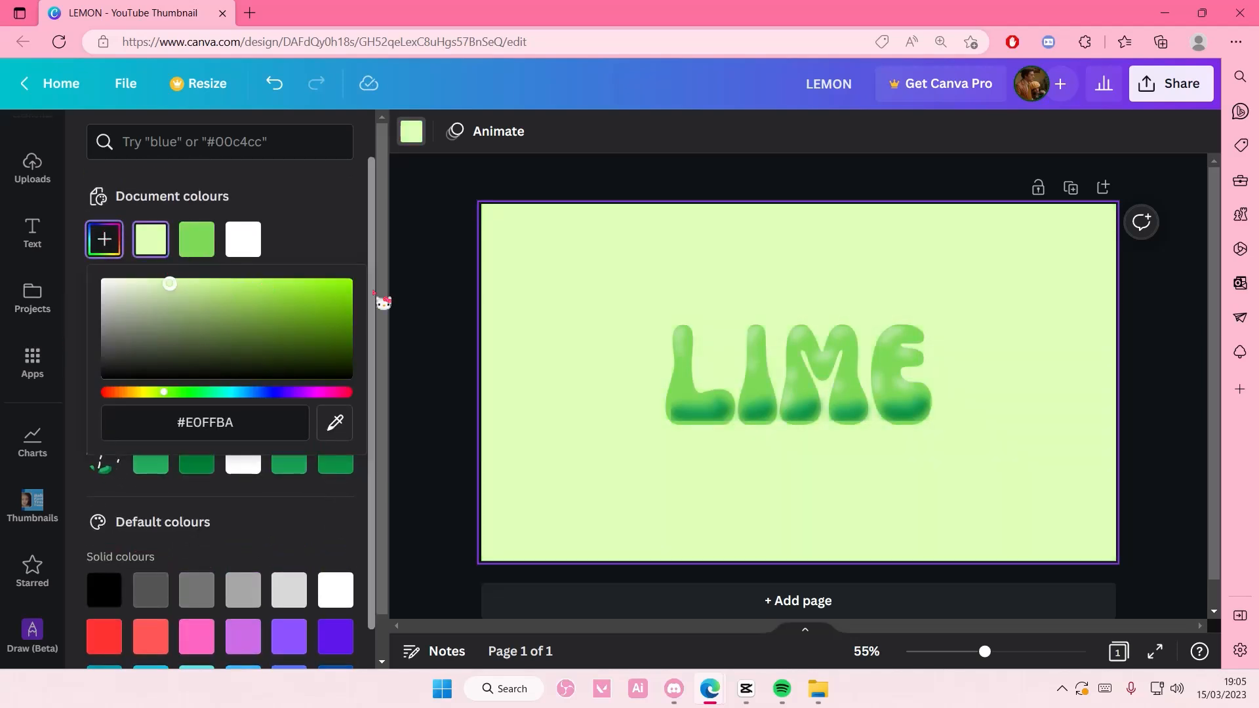
Search the elements library for "lime" and show all the matching graphics.
click(385, 303)
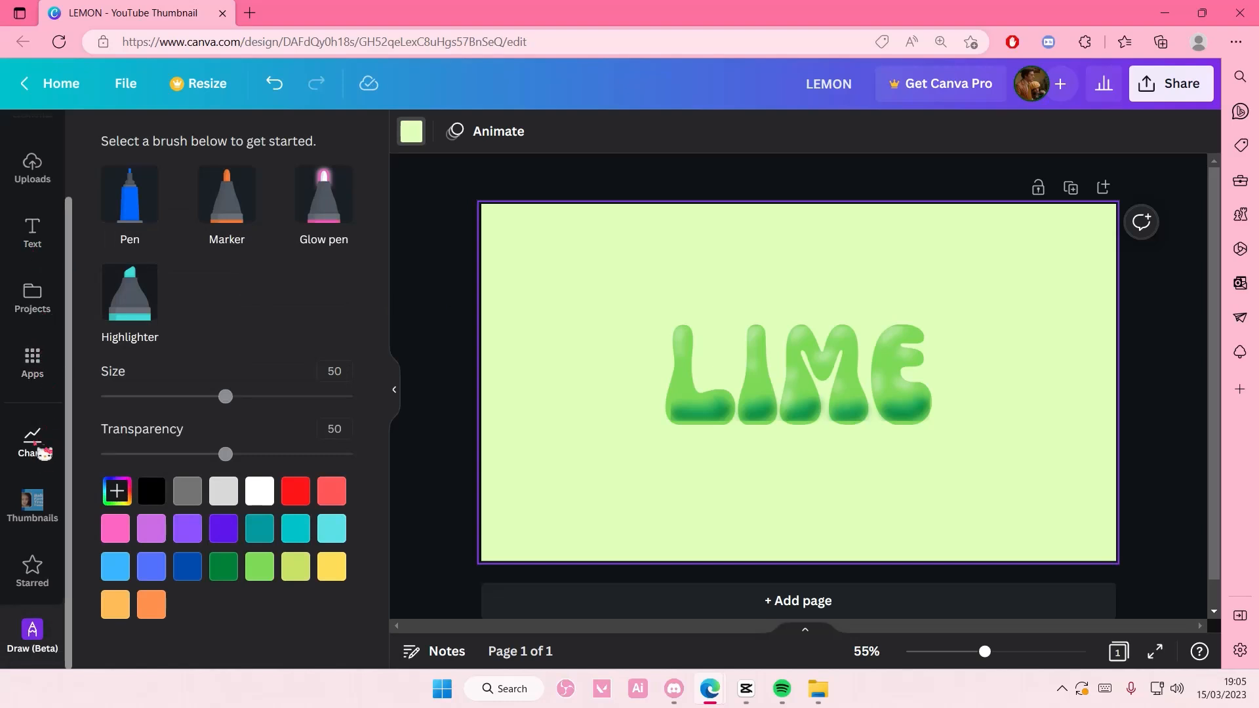
scroll(46, 354, up, 2)
click(34, 205)
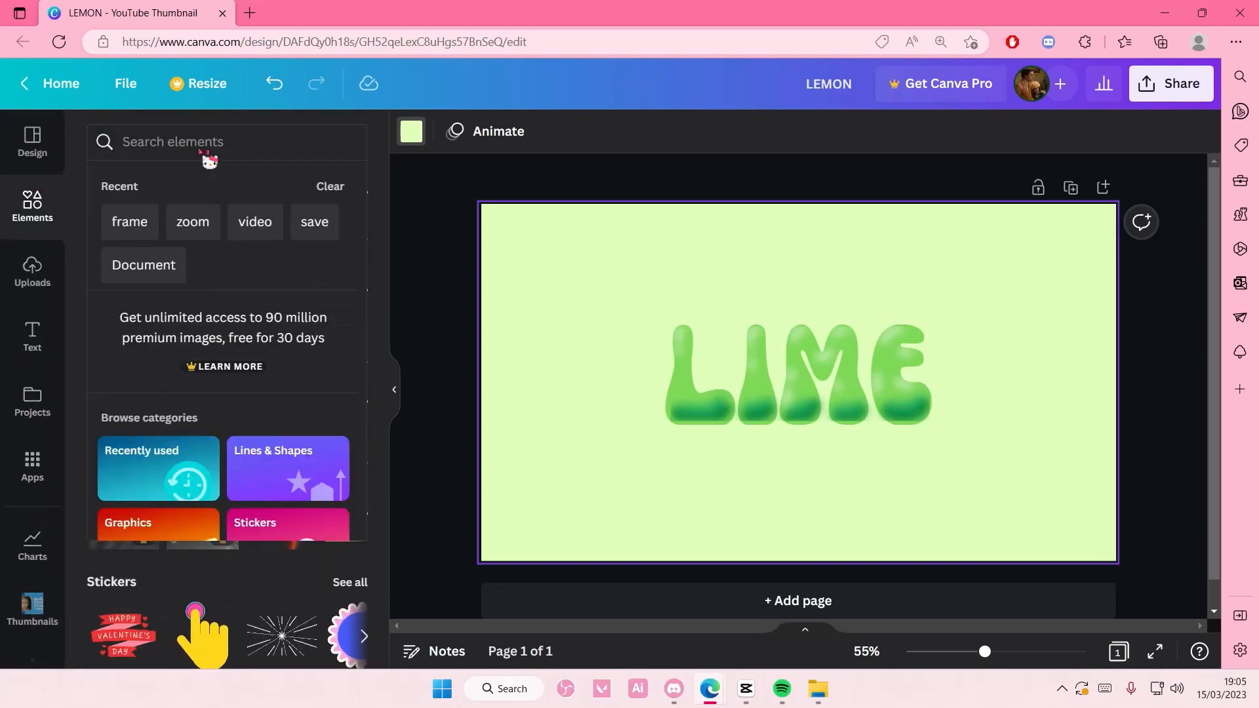
text(lime)
key(Return)
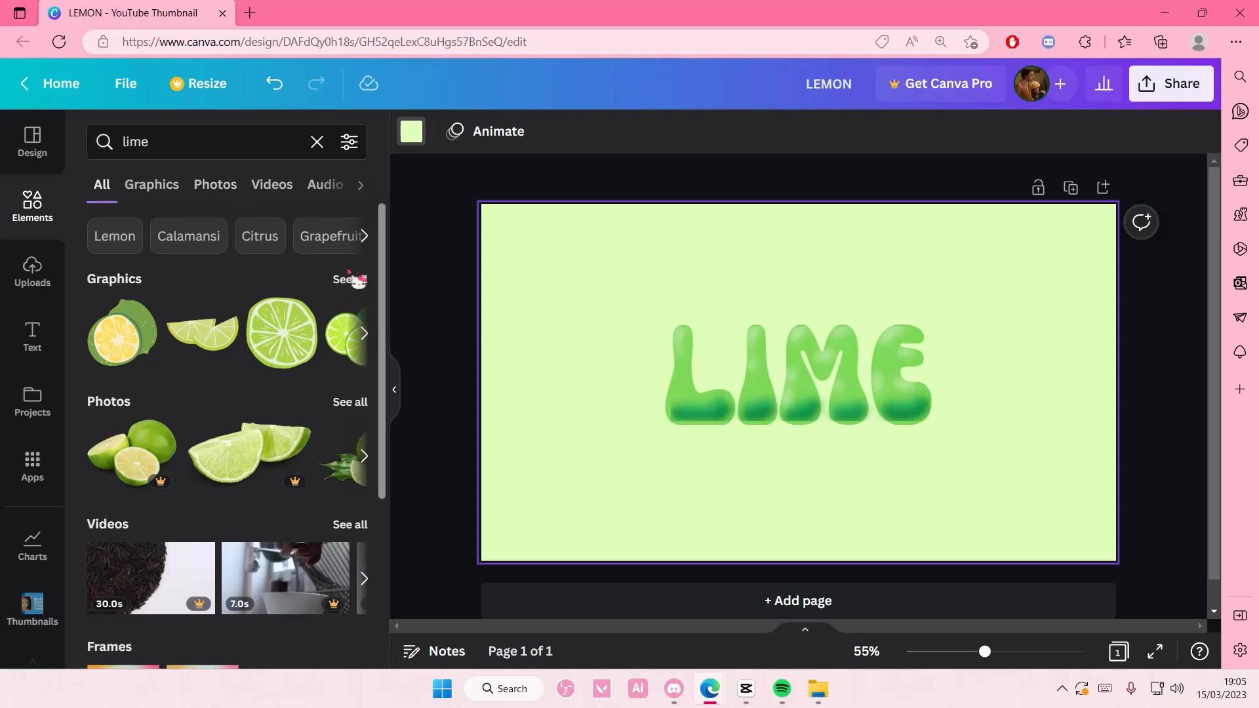
click(354, 278)
scroll(331, 279, down, 2)
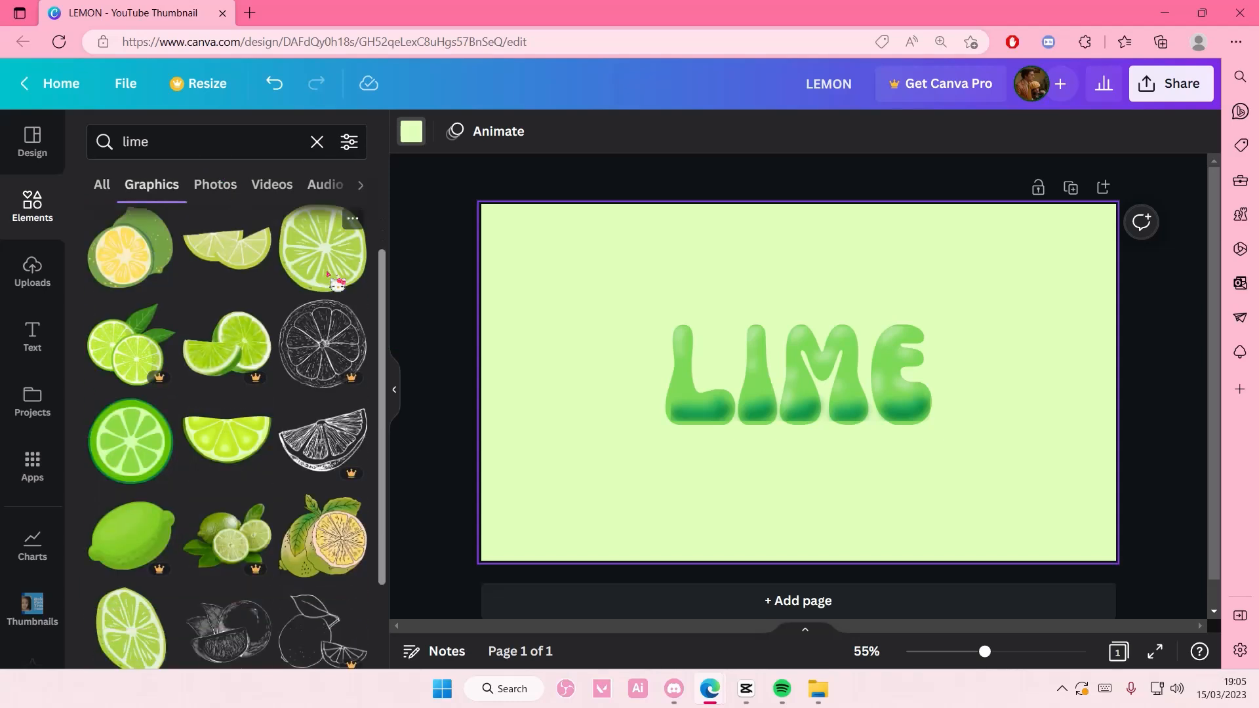
Try dark-rimmed lime slices in the page's upper-left and lower-right corners, and delete both of them.
drag(161, 409, 1104, 517)
key(ctrl+d)
drag(1023, 453, 998, 432)
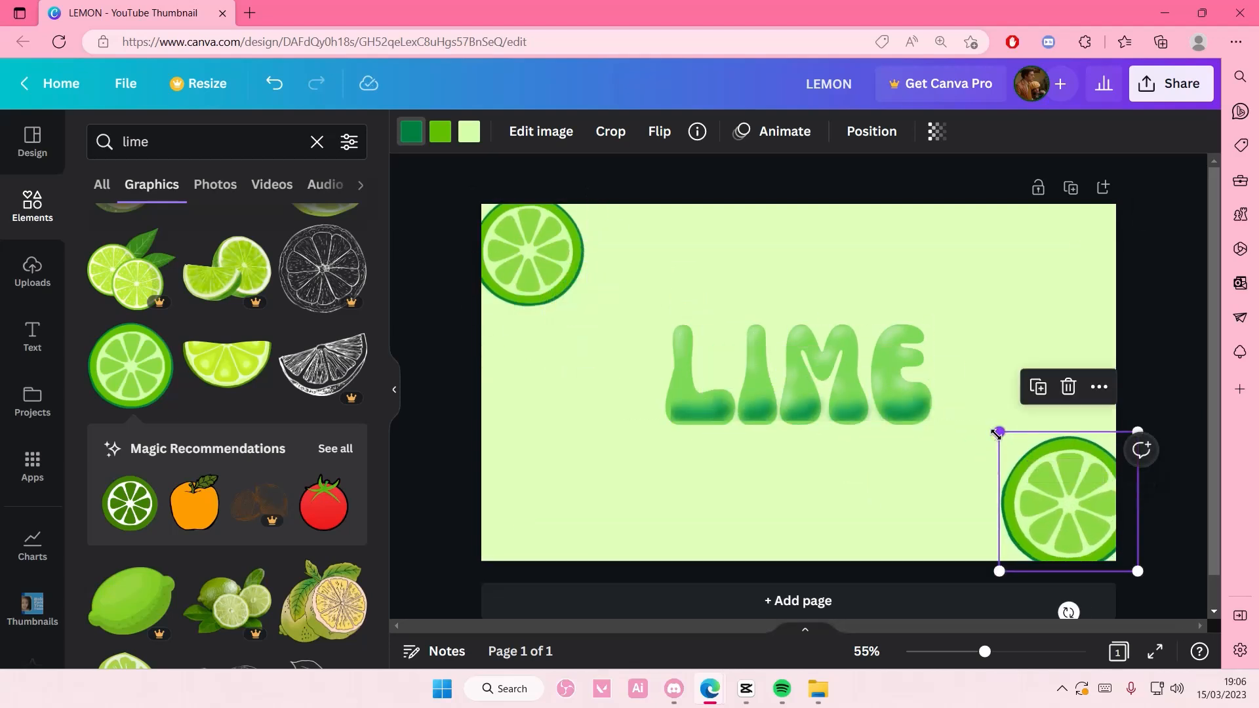
key(Delete)
click(557, 282)
key(Delete)
Try a cut lime half graphic in the page's lower-left corner and delete it.
scroll(324, 386, down, 3)
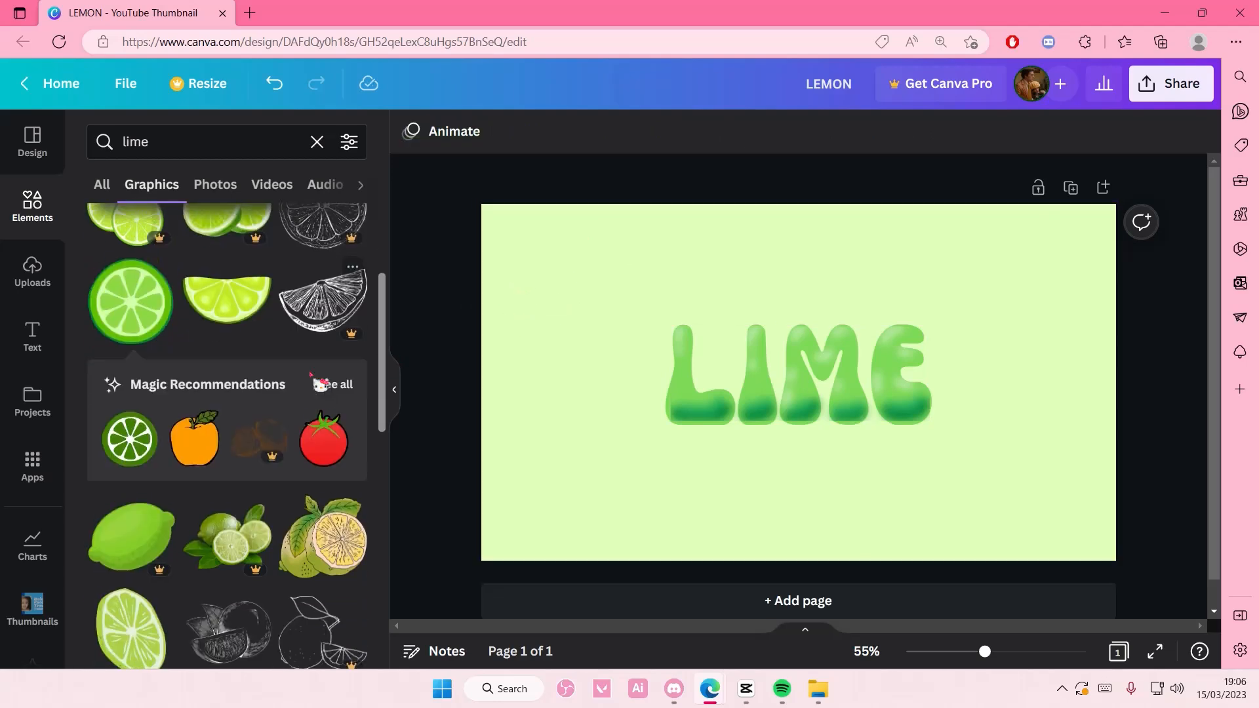
scroll(321, 384, up, 2)
scroll(323, 386, down, 5)
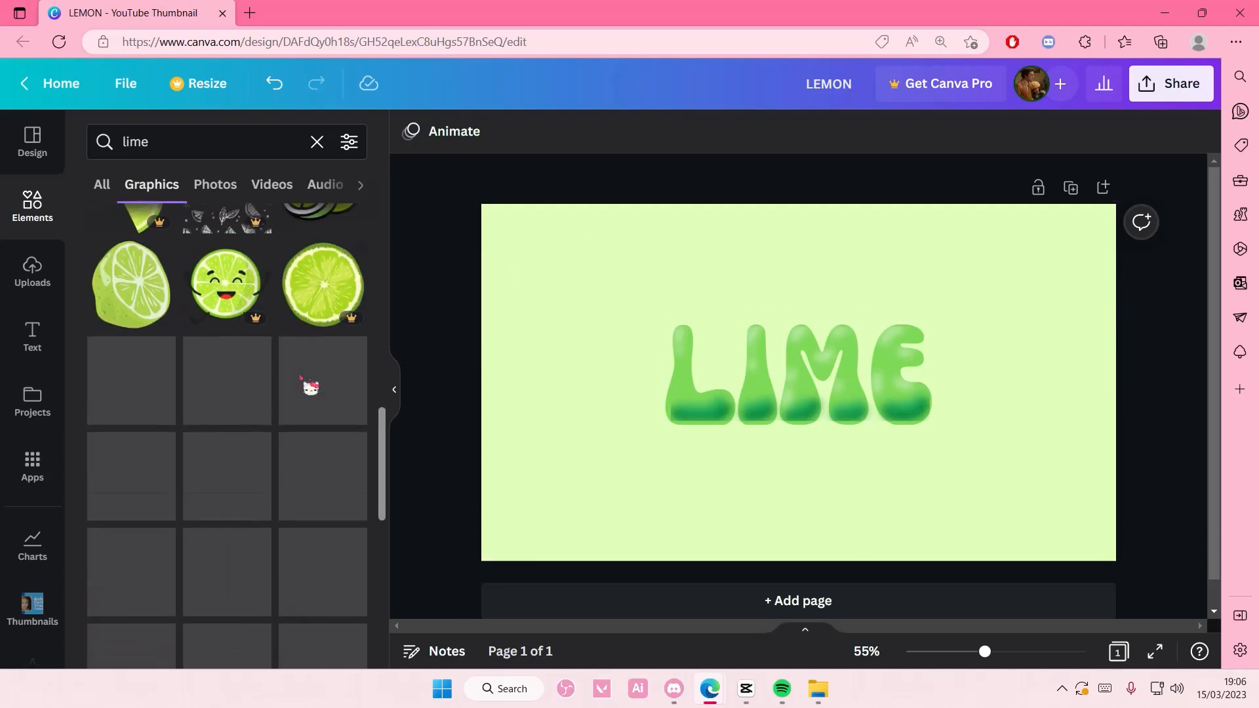
drag(131, 326, 626, 548)
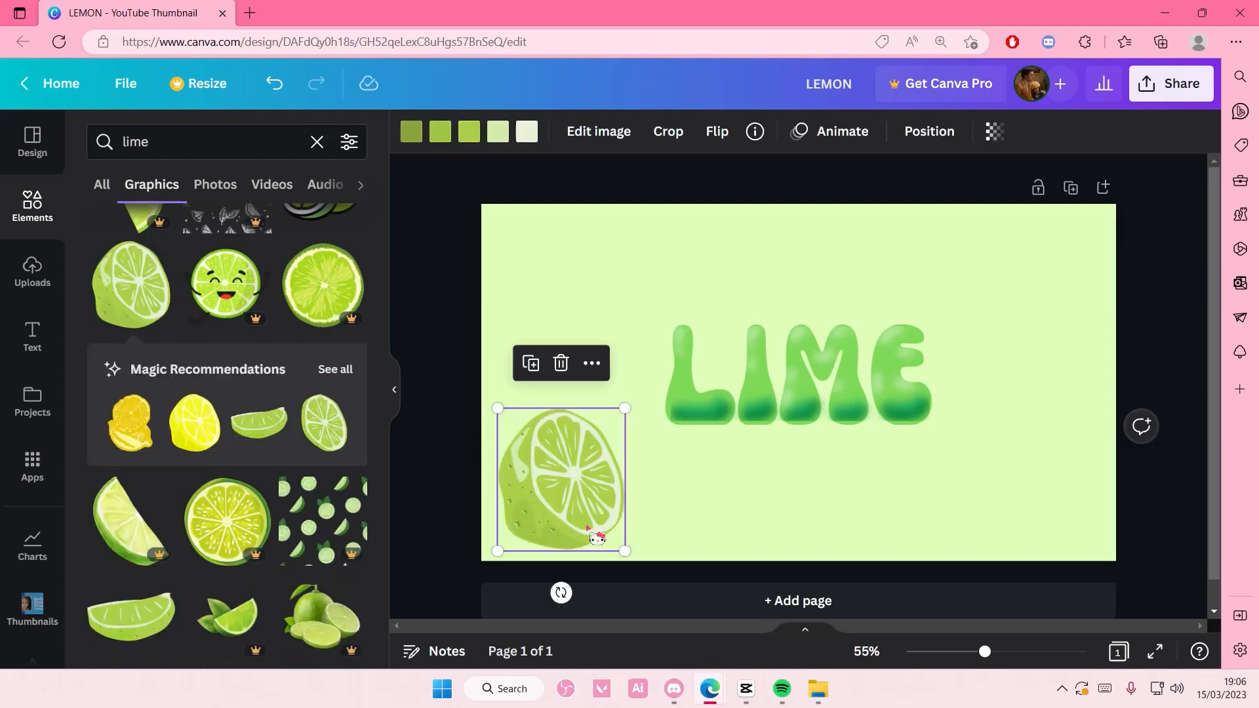
key(Delete)
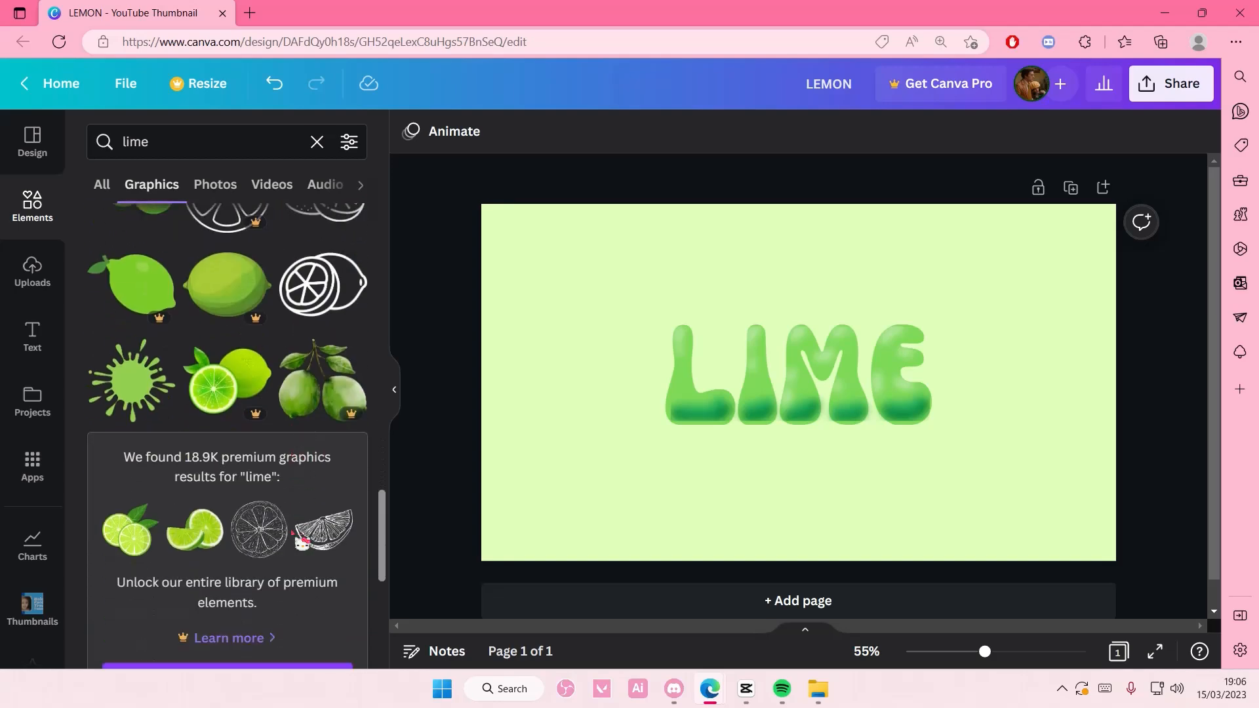
Browse the remaining lime graphics and the lime photos for a decoration that suits the design.
scroll(297, 539, down, 3)
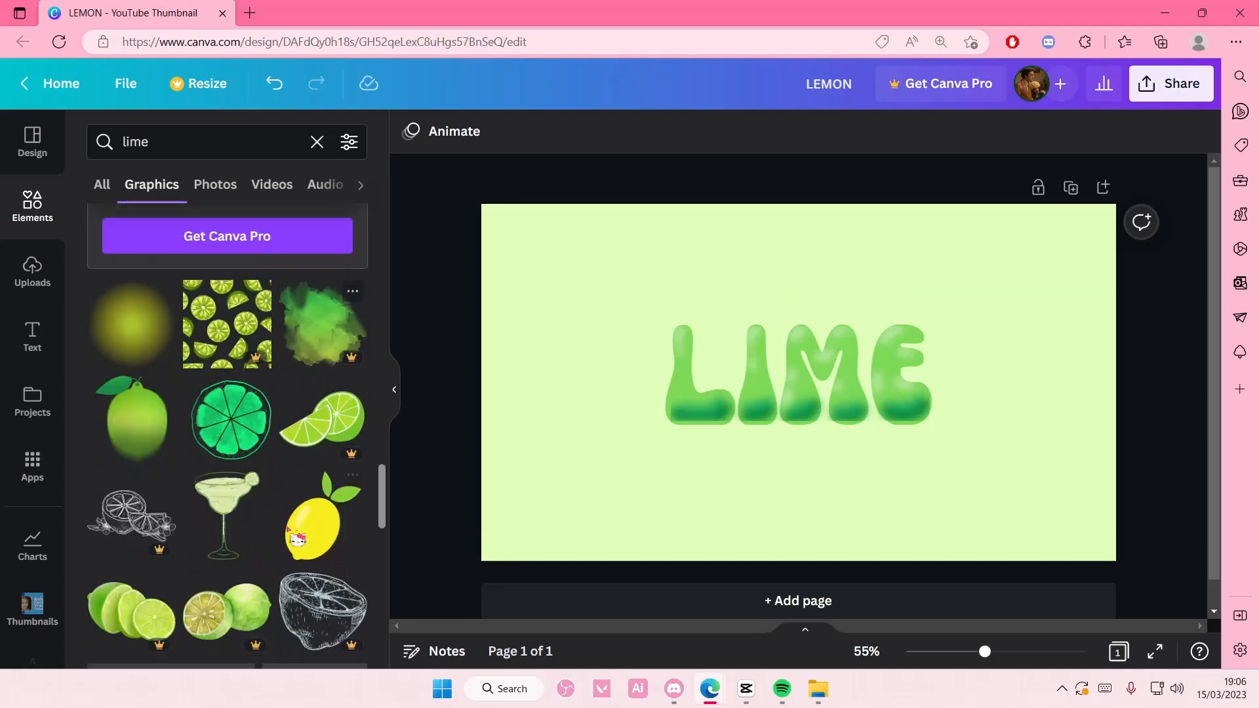
click(211, 188)
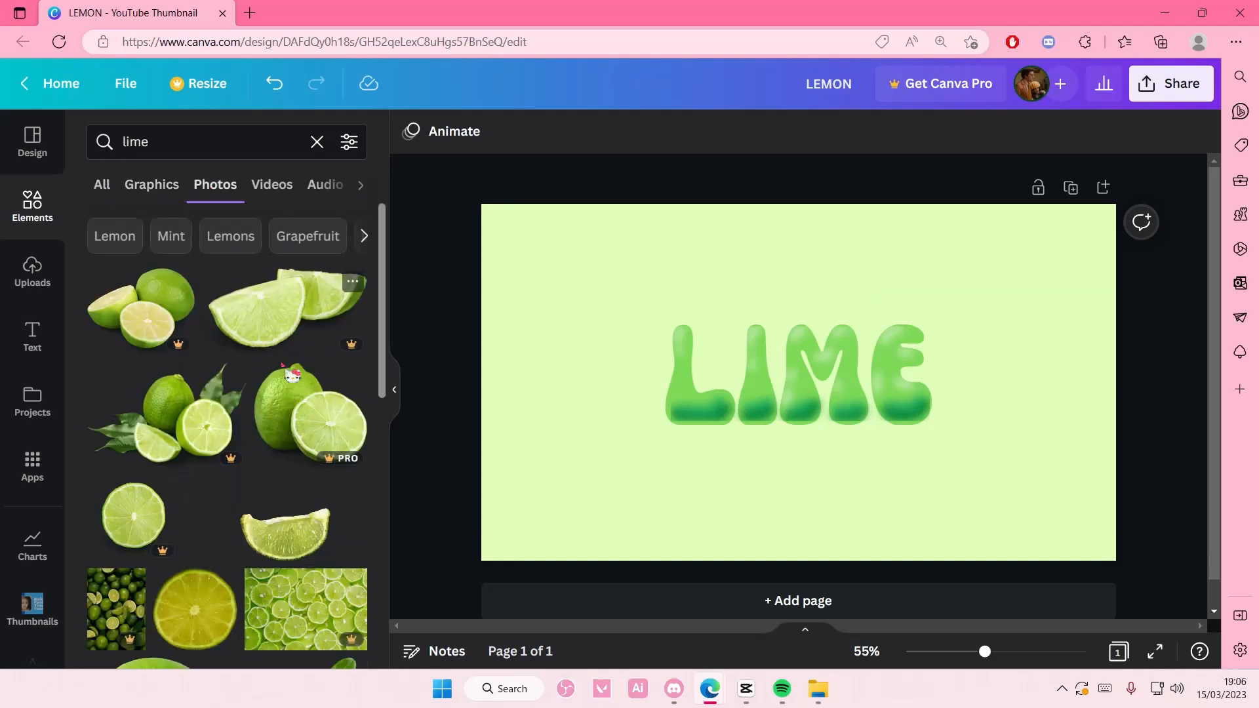
scroll(419, 439, down, 1)
scroll(348, 446, down, 5)
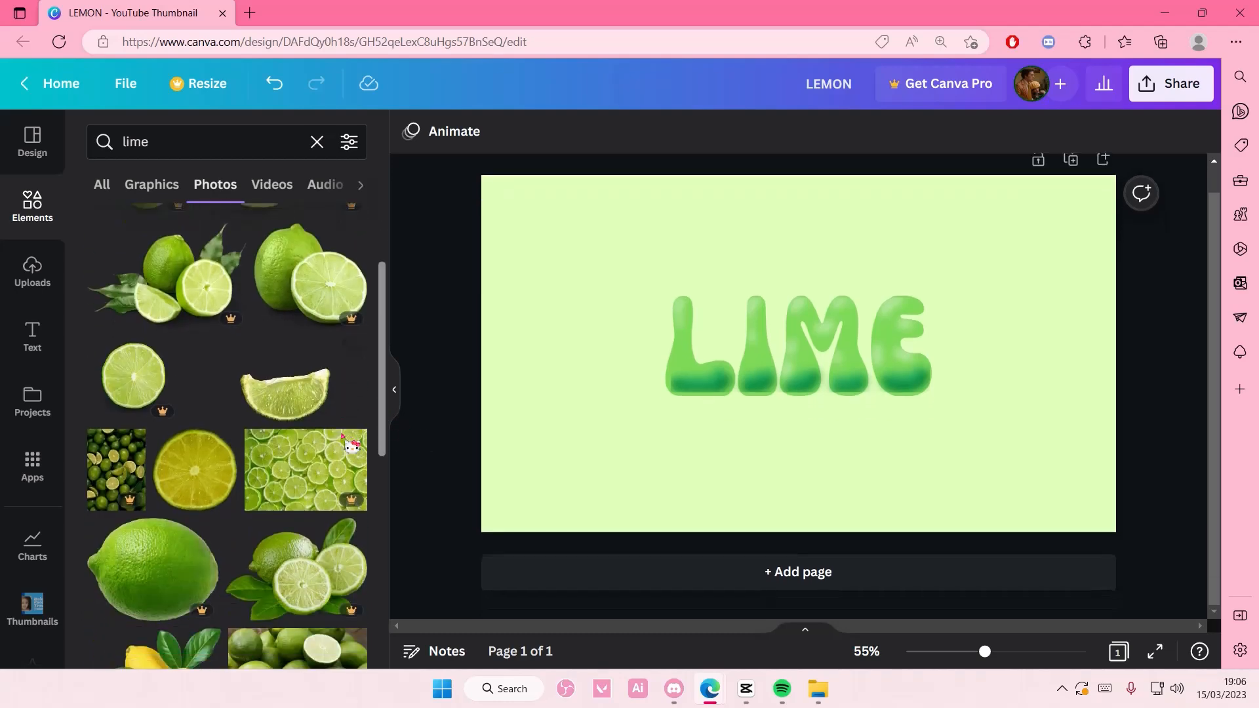
scroll(348, 446, down, 5)
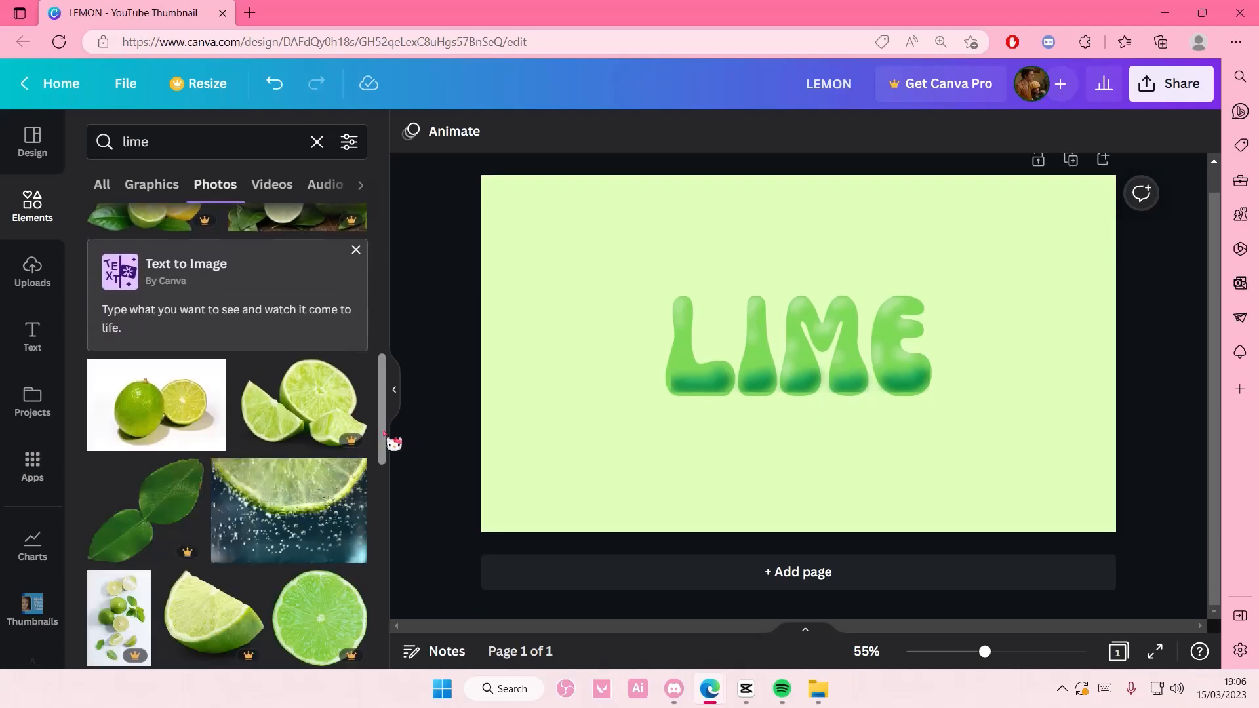
scroll(344, 435, down, 3)
scroll(346, 435, down, 5)
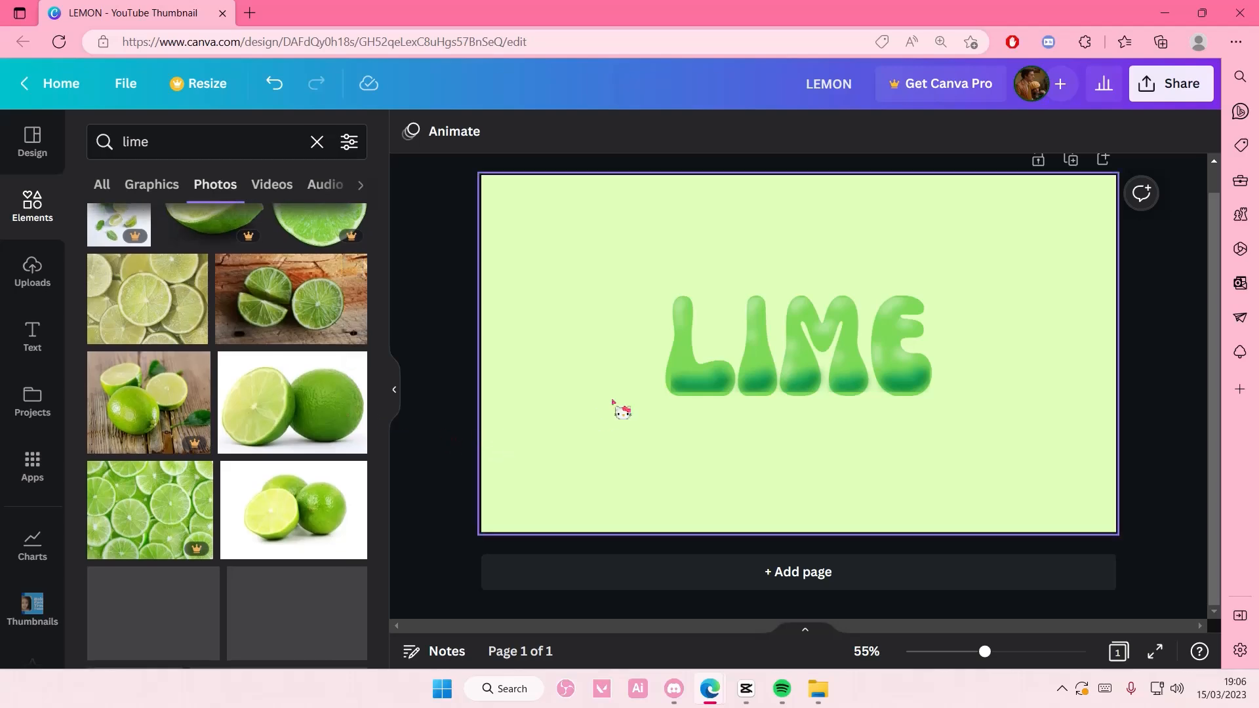
scroll(336, 429, down, 3)
Place the flat light-green lime slice graphic in the page's upper-left corner, slightly overlapping the page edges.
click(104, 185)
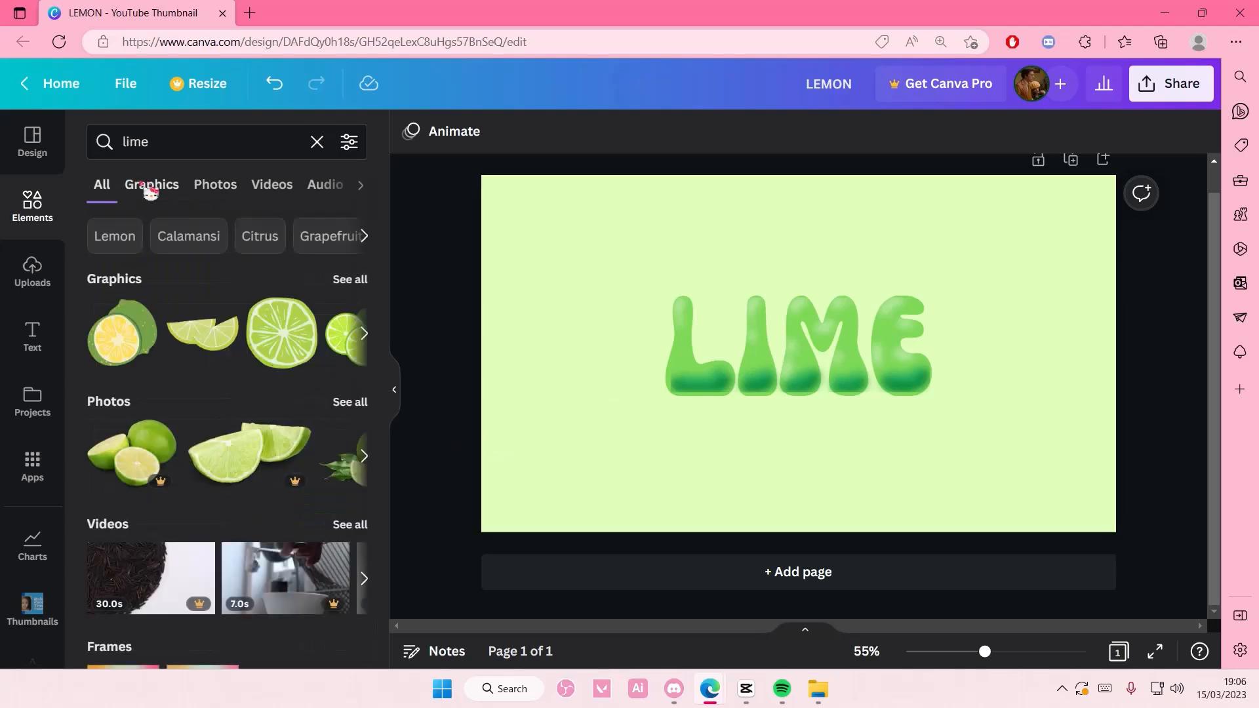
click(147, 190)
drag(314, 340, 518, 298)
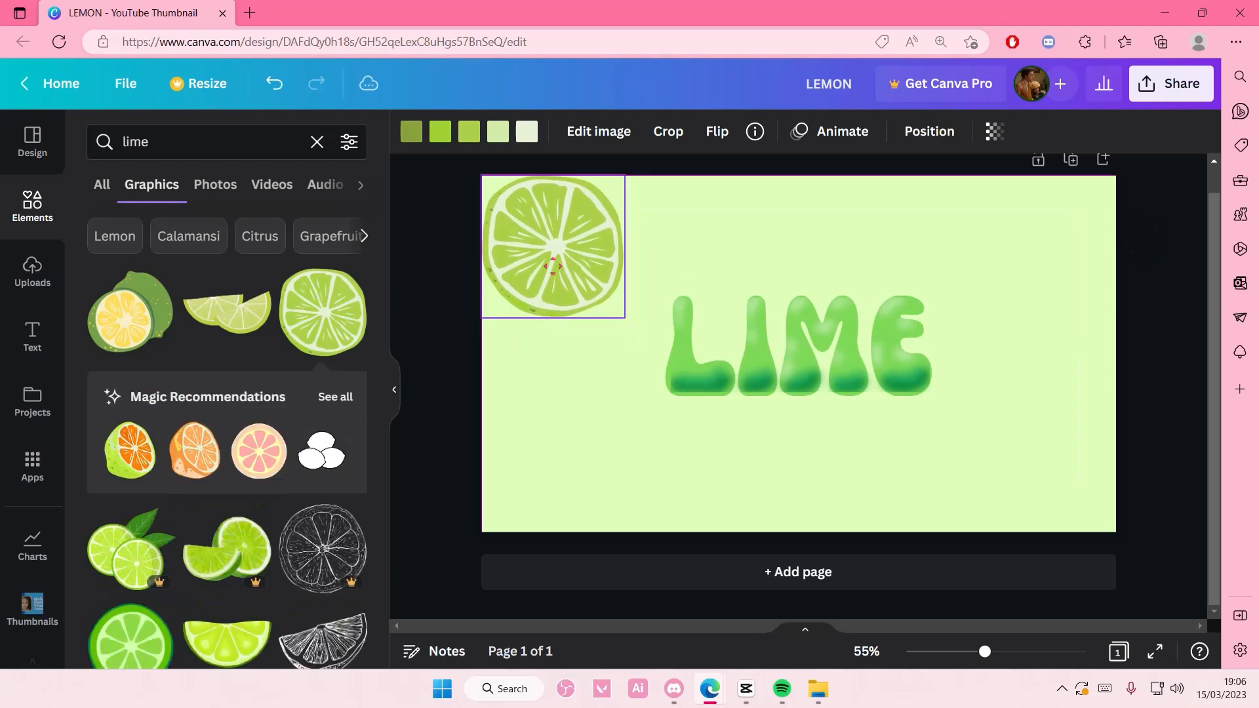
click(442, 334)
scroll(354, 400, down, 1)
click(549, 282)
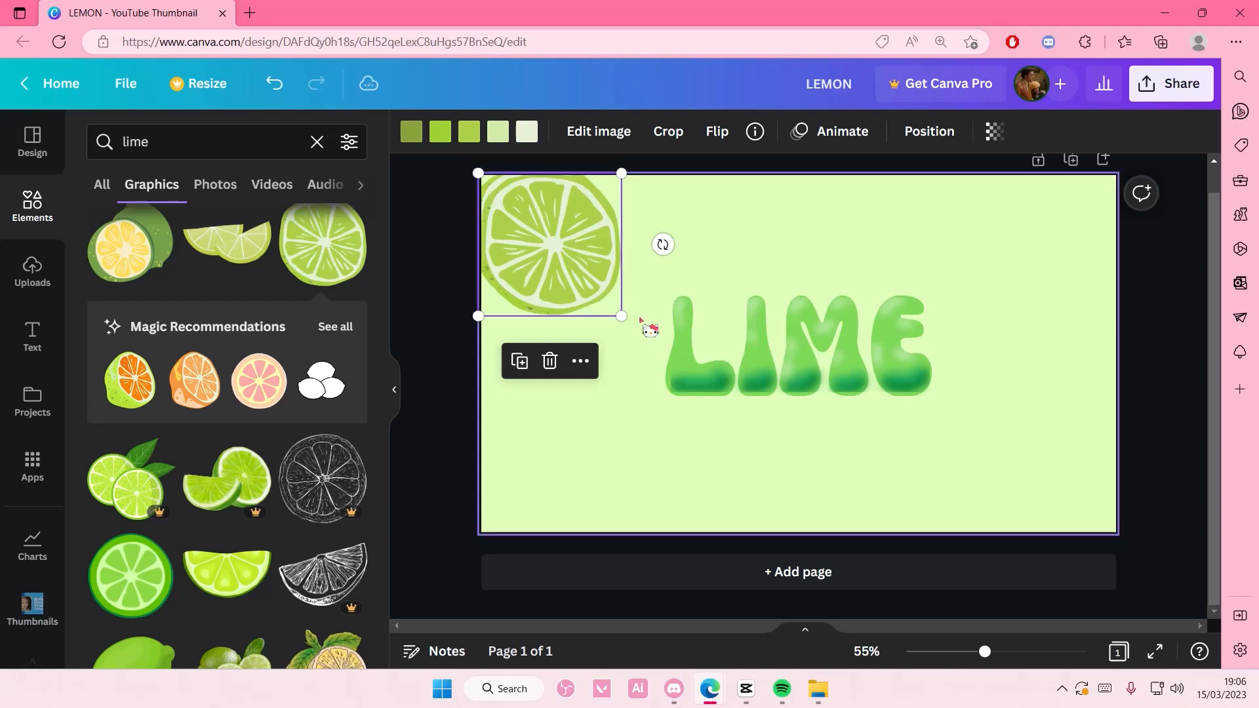
Add two enlarged copies of the lime slice, one running off the page's right edge and one off the bottom edge below the letter E.
drag(549, 282, 1088, 381)
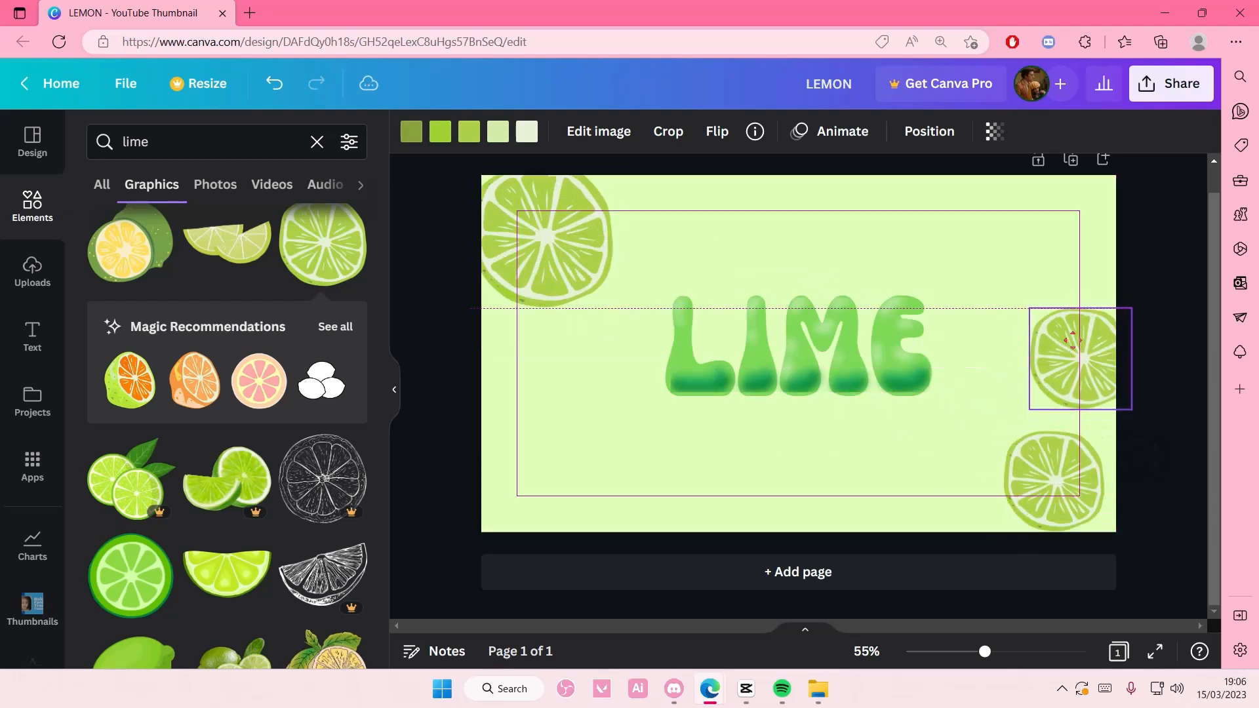
drag(1032, 310, 987, 269)
drag(1091, 378, 1104, 384)
drag(1021, 457, 931, 423)
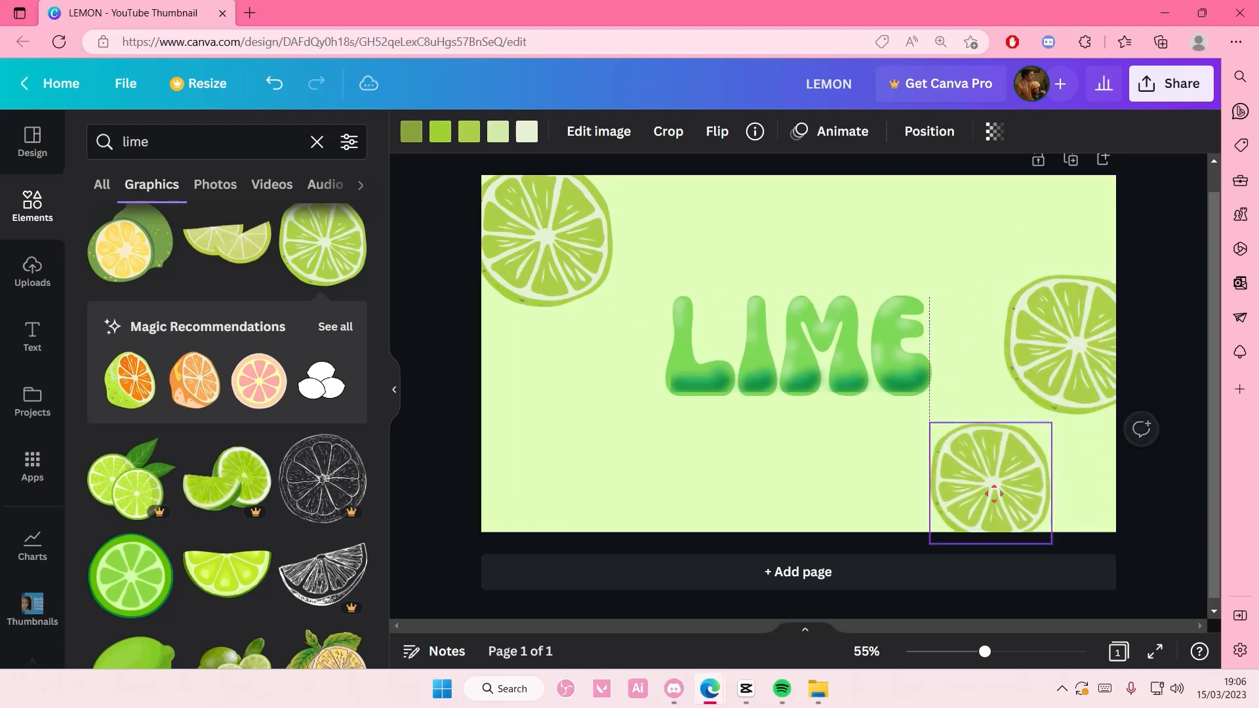
click(1172, 490)
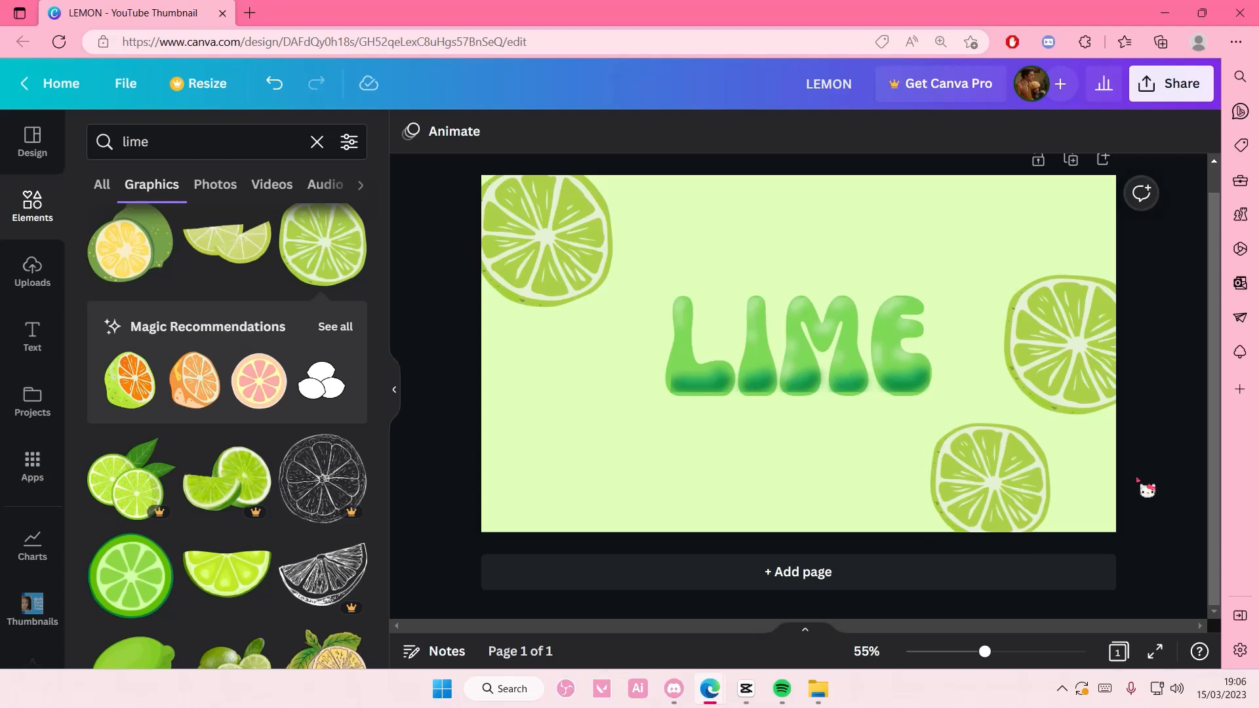
scroll(1148, 488, up, 1)
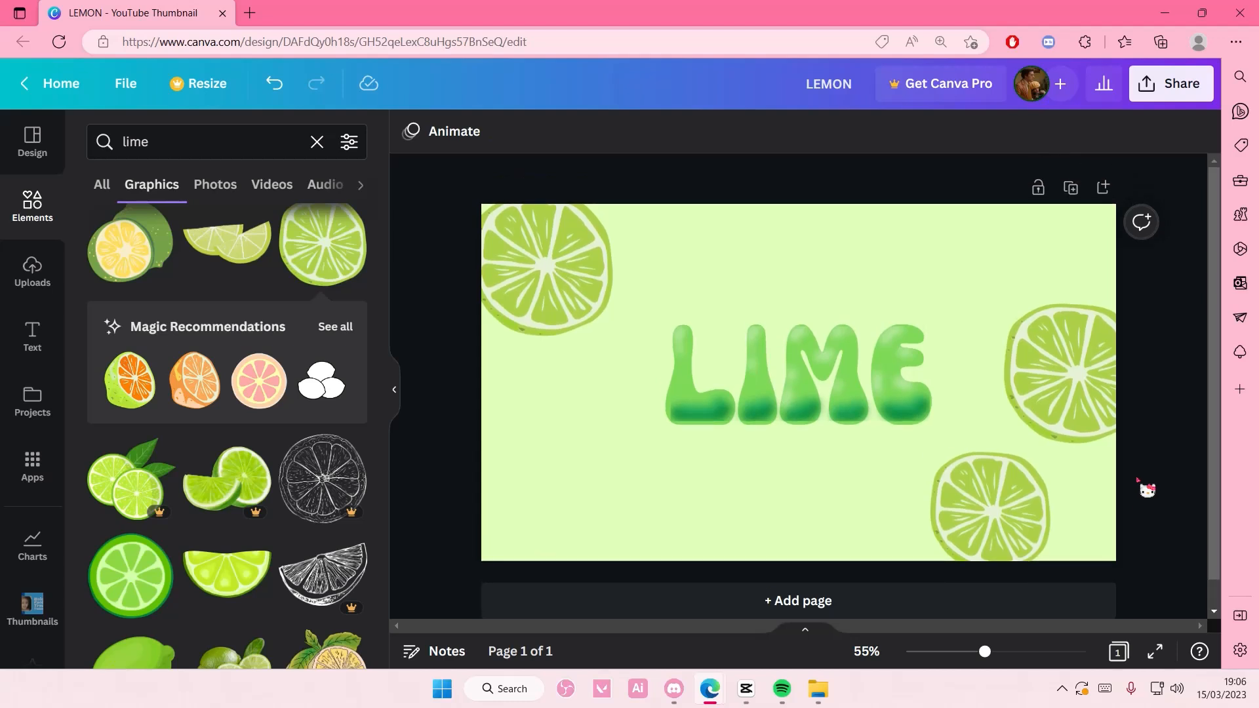